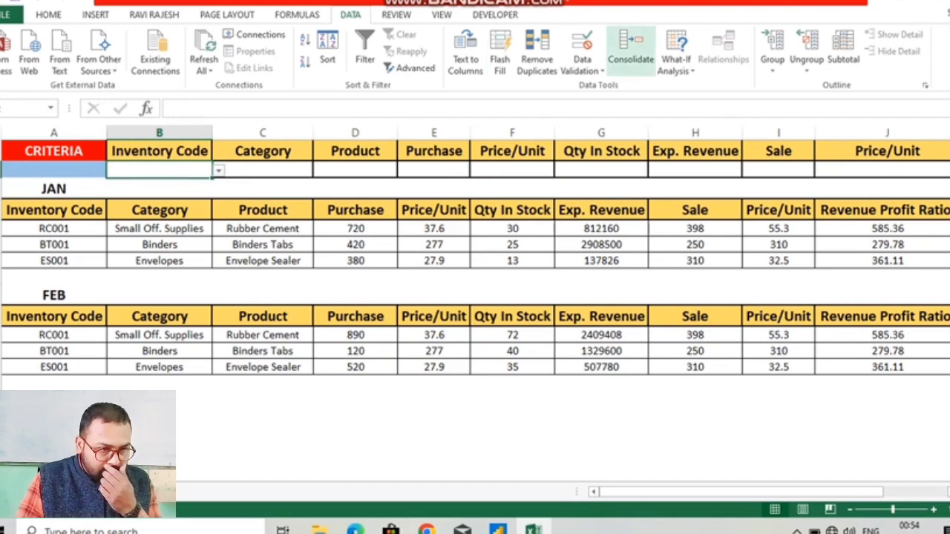
Clear all data validation settings from cell B2 under the Inventory Code criteria header
{"action": "left_click", "coordinate": [583, 68]}
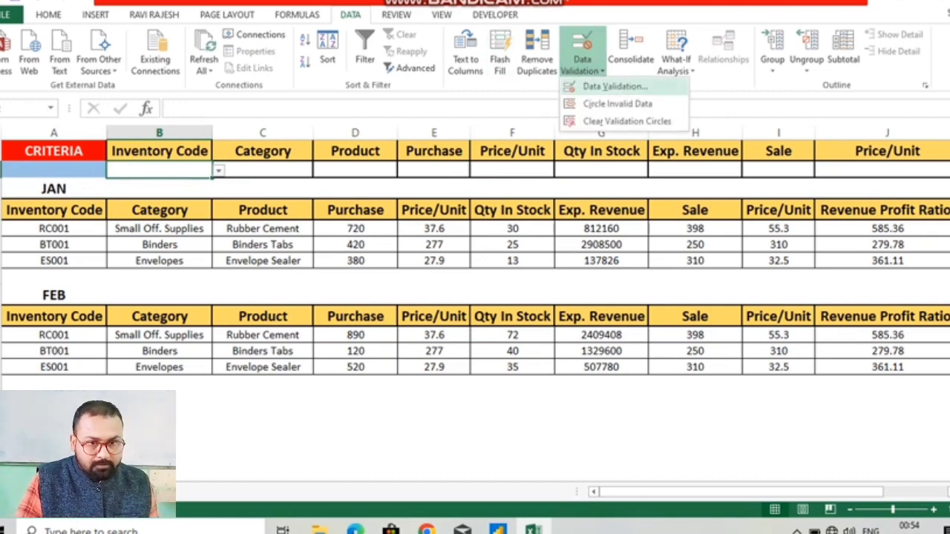
{"action": "left_click", "coordinate": [608, 84]}
{"action": "left_click", "coordinate": [390, 282]}
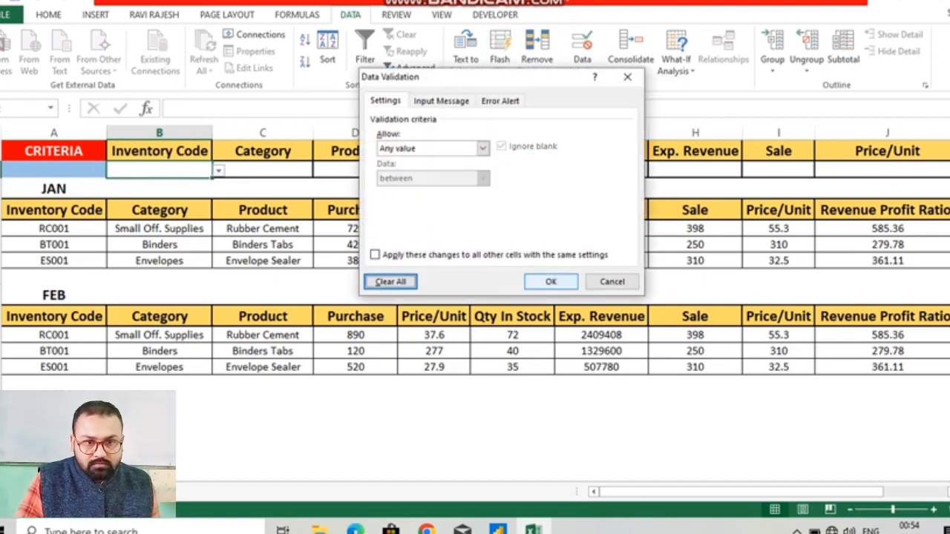
{"action": "left_click", "coordinate": [550, 282]}
{"action": "left_click", "coordinate": [55, 170]}
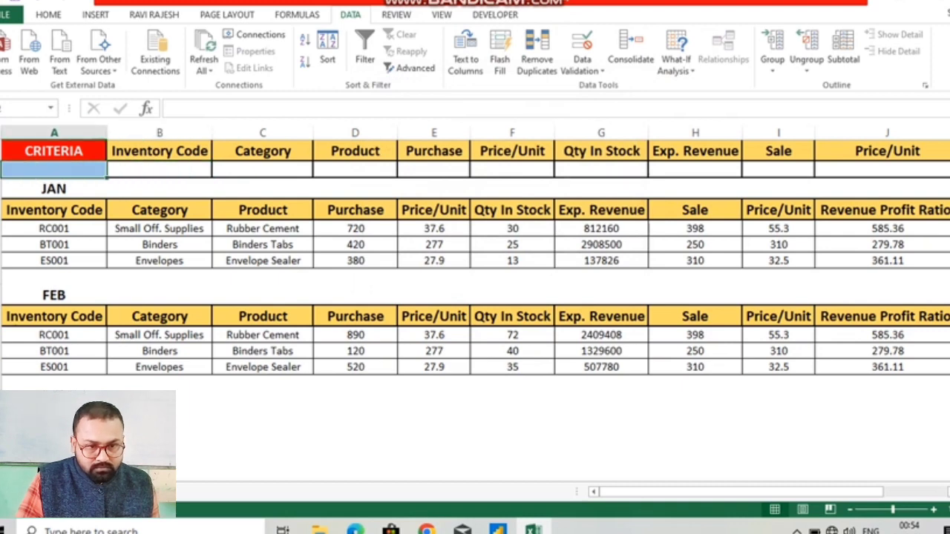
{"action": "key", "text": "Up"}
{"action": "key", "text": "Down"}
{"action": "key", "text": "Right"}
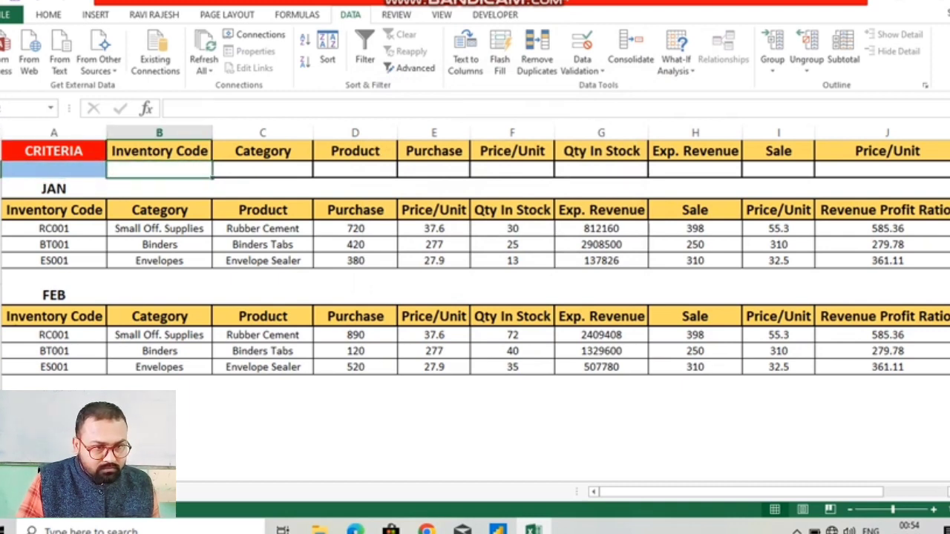
{"action": "left_click", "coordinate": [159, 245]}
{"action": "left_click", "coordinate": [160, 229]}
{"action": "left_click", "coordinate": [263, 317]}
{"action": "left_click", "coordinate": [263, 229]}
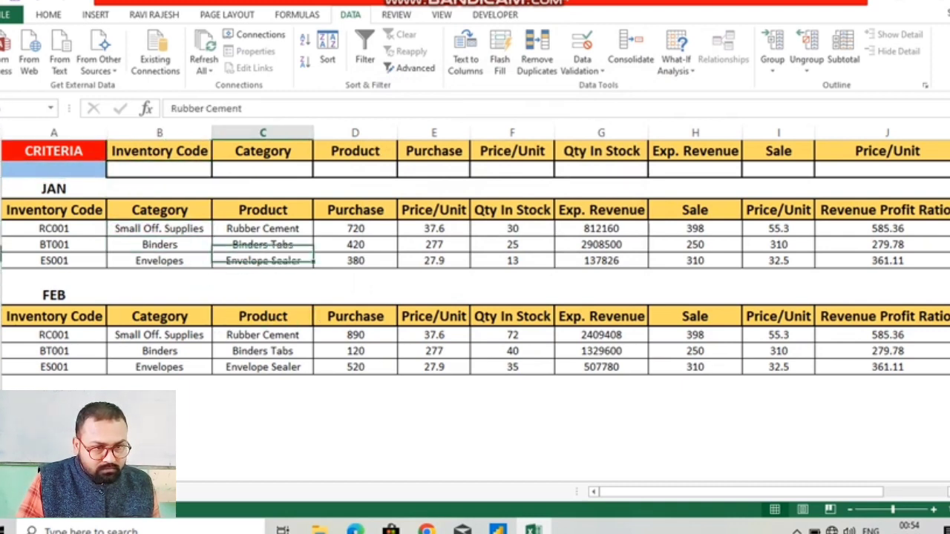
{"action": "left_click", "coordinate": [160, 229]}
{"action": "left_click", "coordinate": [433, 421]}
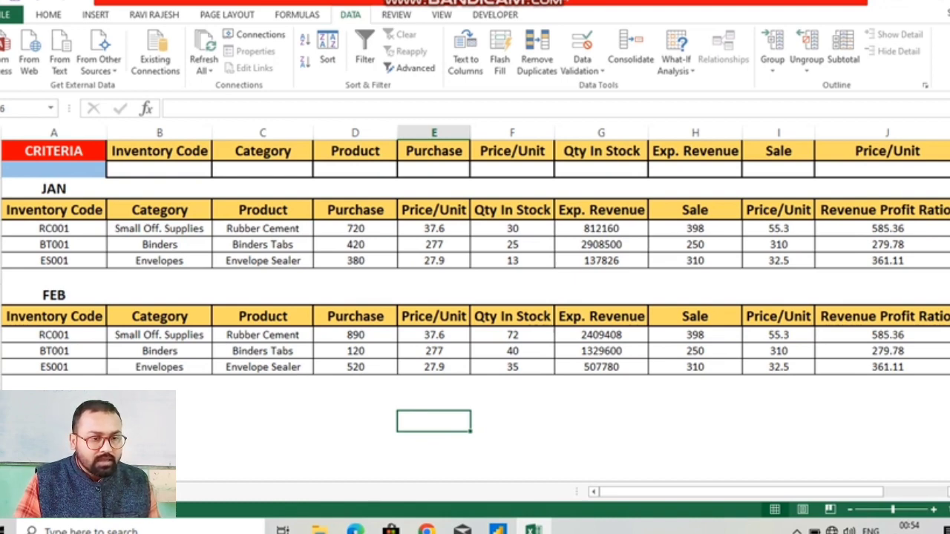
Select the full JAN and FEB tables in turn to check their extents and assigned range names
{"action": "left_click_drag", "start_coordinate": [53, 210], "coordinate": [886, 261]}
{"action": "left_click", "coordinate": [355, 399]}
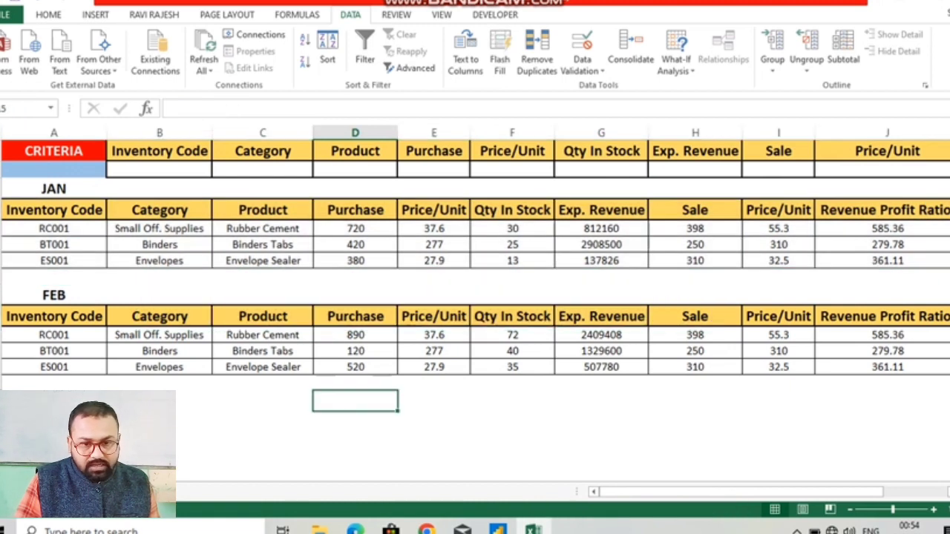
{"action": "left_click_drag", "start_coordinate": [53, 316], "coordinate": [778, 351]}
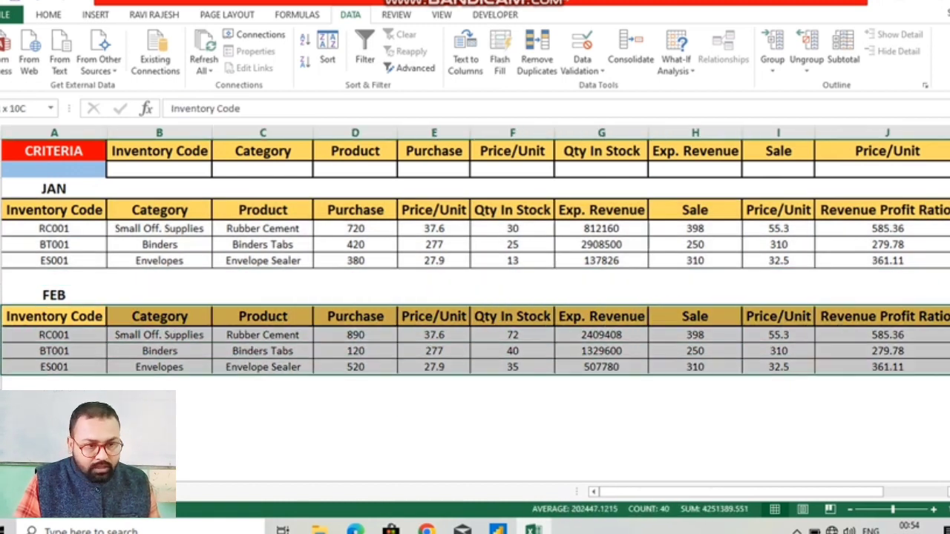
{"action": "left_click", "coordinate": [511, 455]}
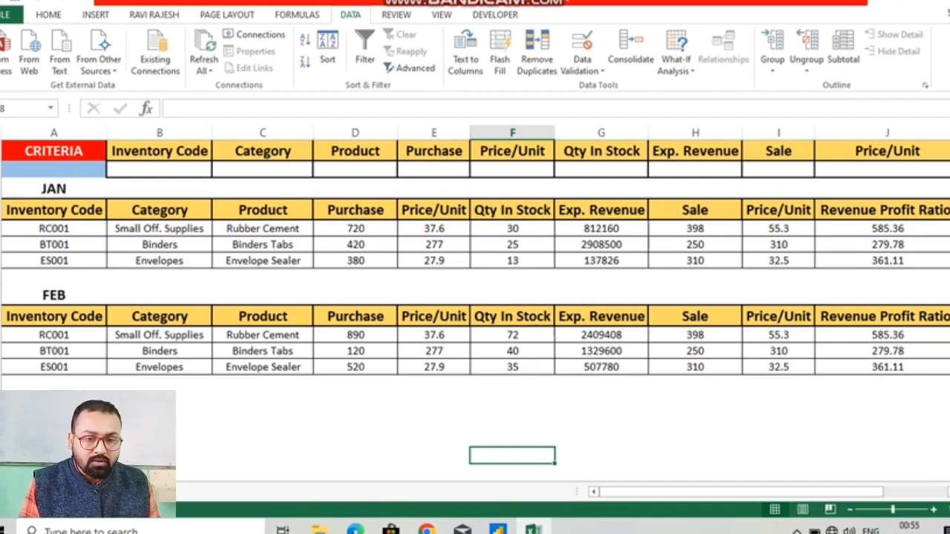
{"action": "left_click_drag", "start_coordinate": [54, 210], "coordinate": [887, 260]}
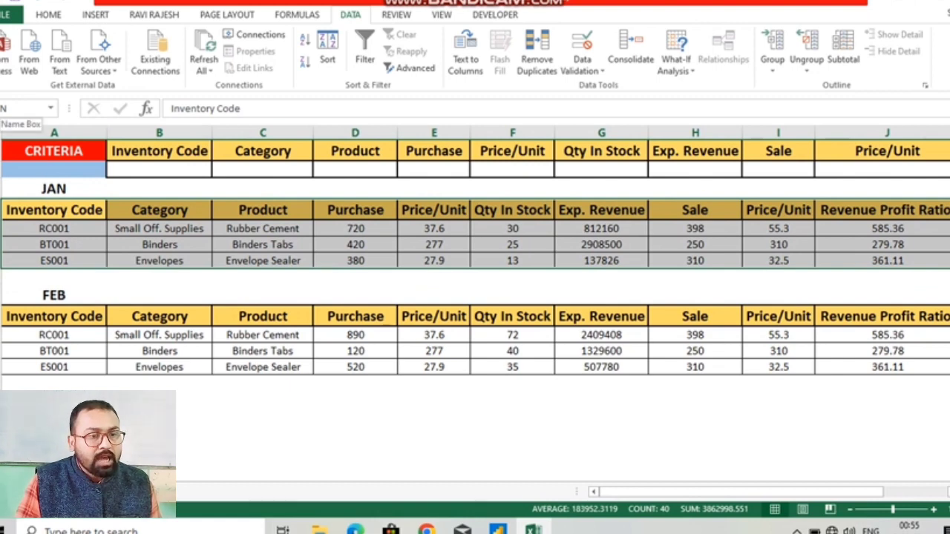
{"action": "left_click", "coordinate": [269, 401]}
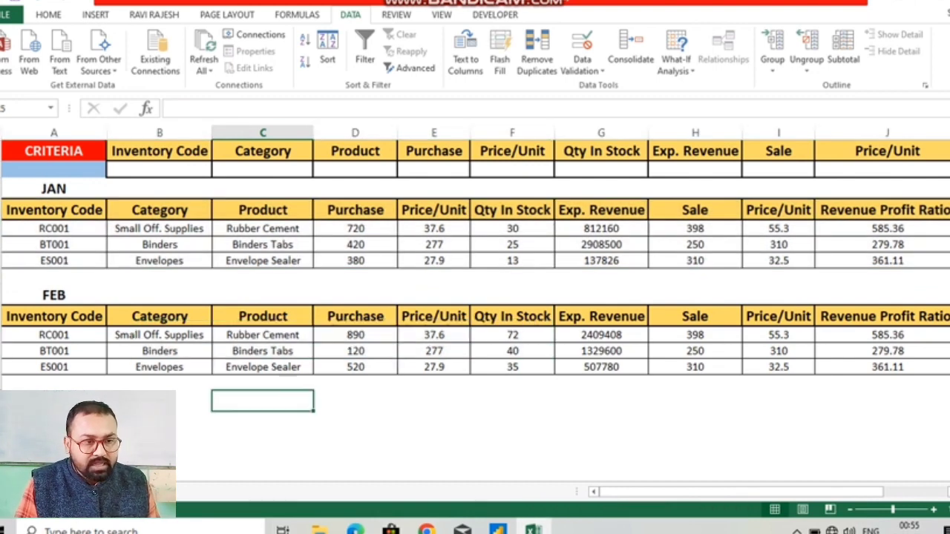
{"action": "left_click_drag", "start_coordinate": [53, 316], "coordinate": [887, 366]}
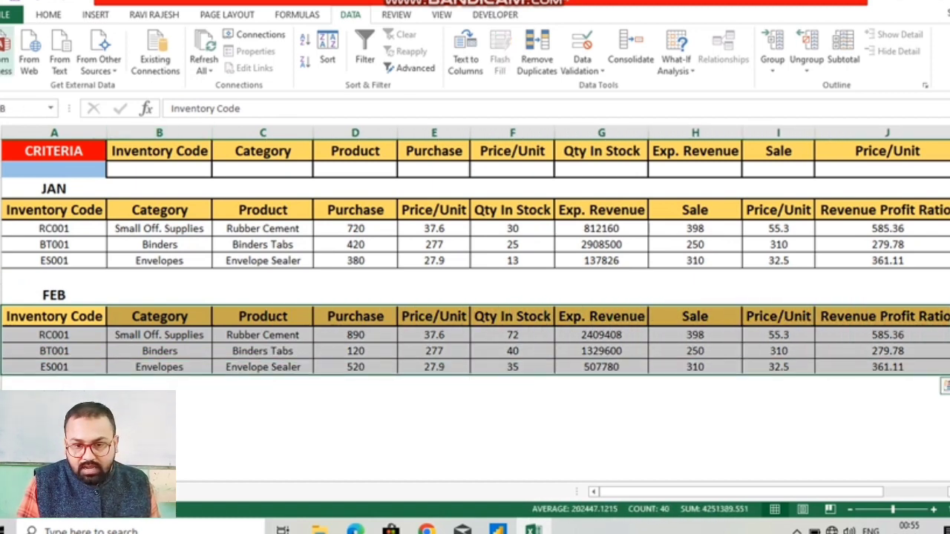
{"action": "left_click", "coordinate": [355, 440]}
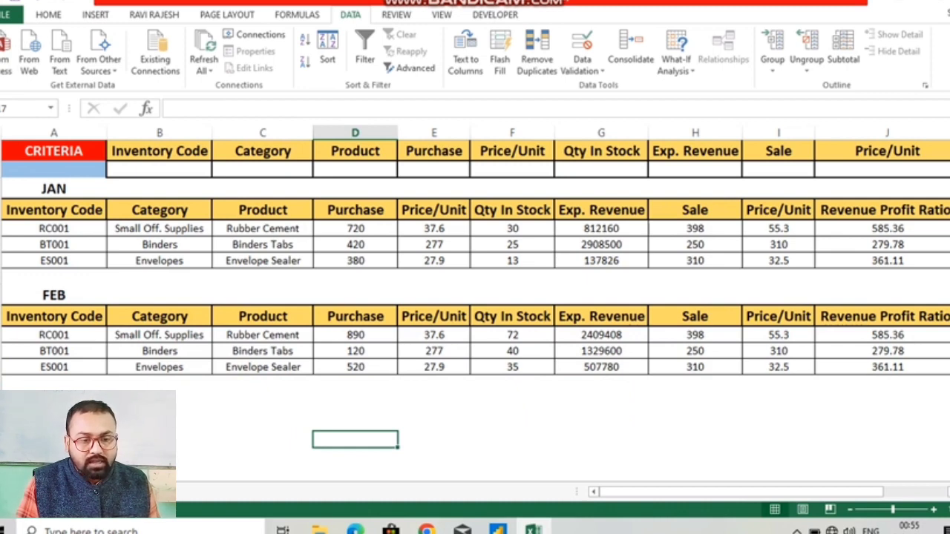
Add list validation to cell B2 under Inventory Code, with the JAN inventory codes =$A$5:$A$7 as the source
{"action": "left_click", "coordinate": [158, 170]}
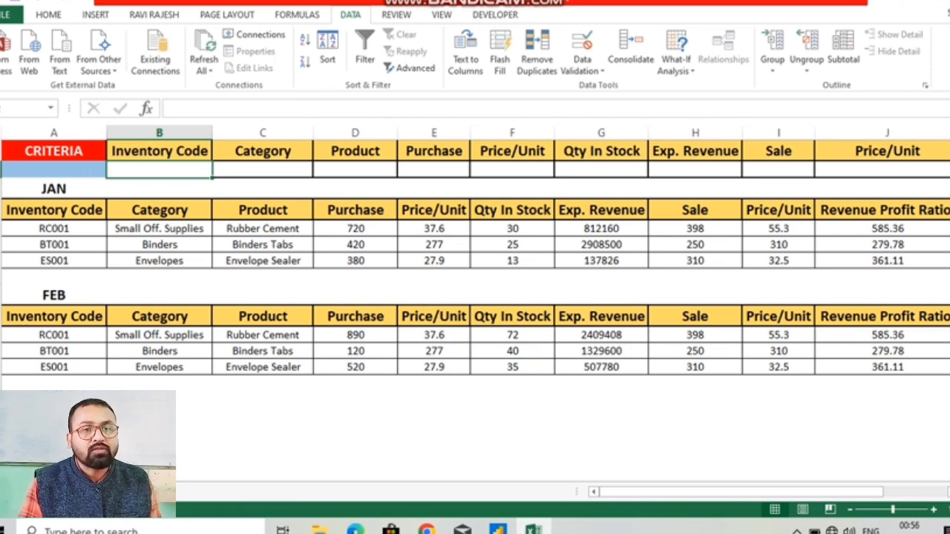
{"action": "left_click", "coordinate": [583, 68]}
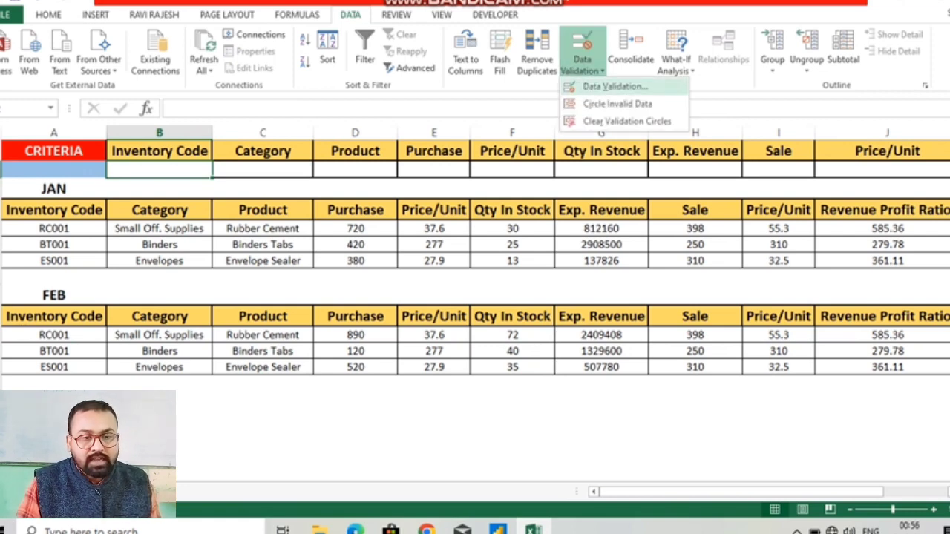
{"action": "left_click", "coordinate": [610, 86]}
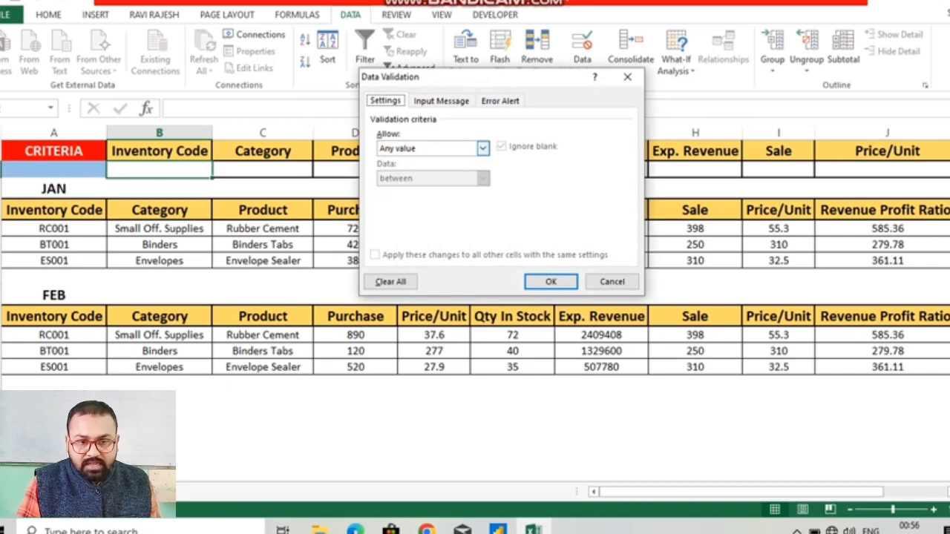
{"action": "left_click", "coordinate": [482, 148]}
{"action": "left_click", "coordinate": [403, 190]}
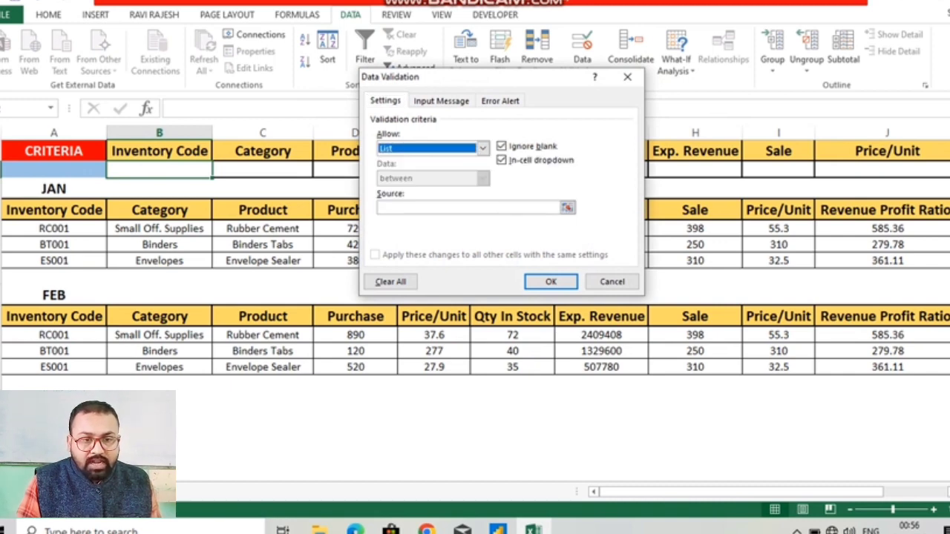
{"action": "left_click", "coordinate": [469, 208]}
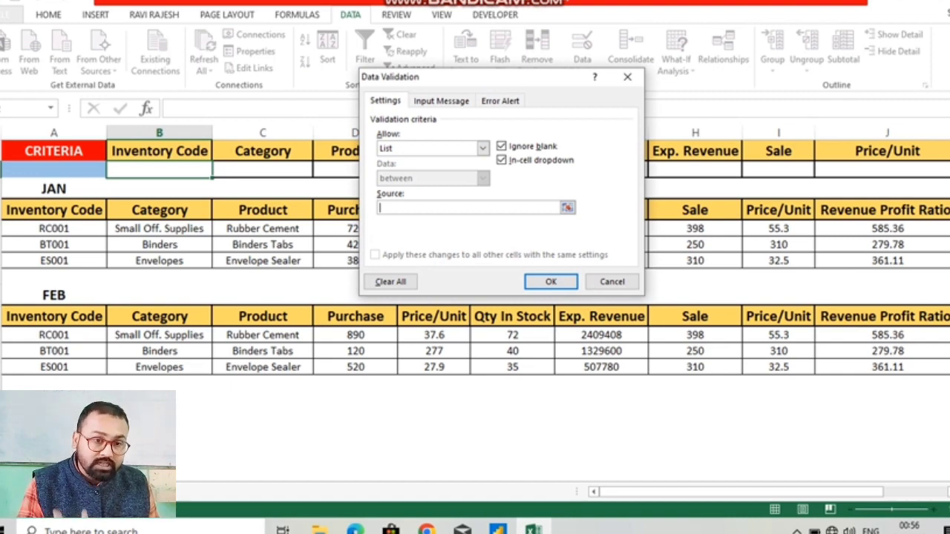
{"action": "left_click_drag", "start_coordinate": [81, 228], "coordinate": [111, 262]}
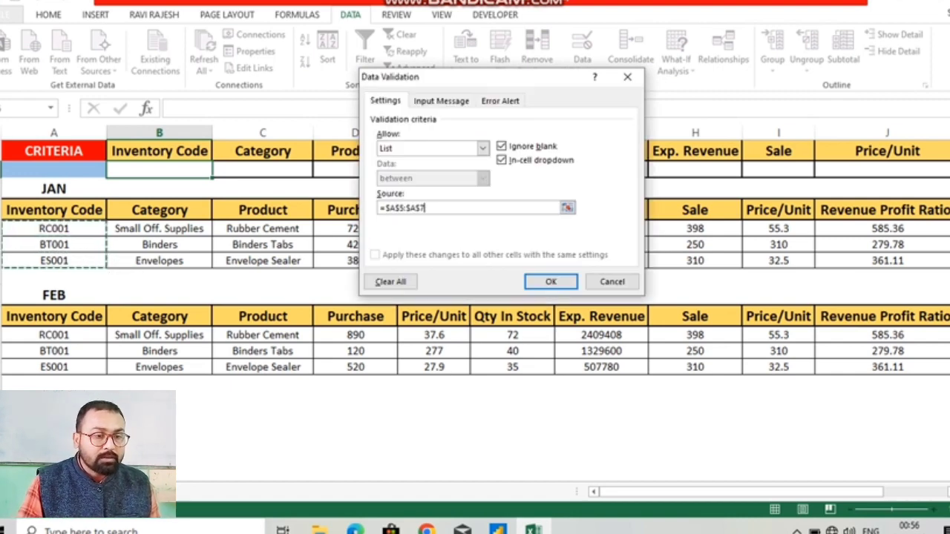
{"action": "left_click", "coordinate": [551, 281]}
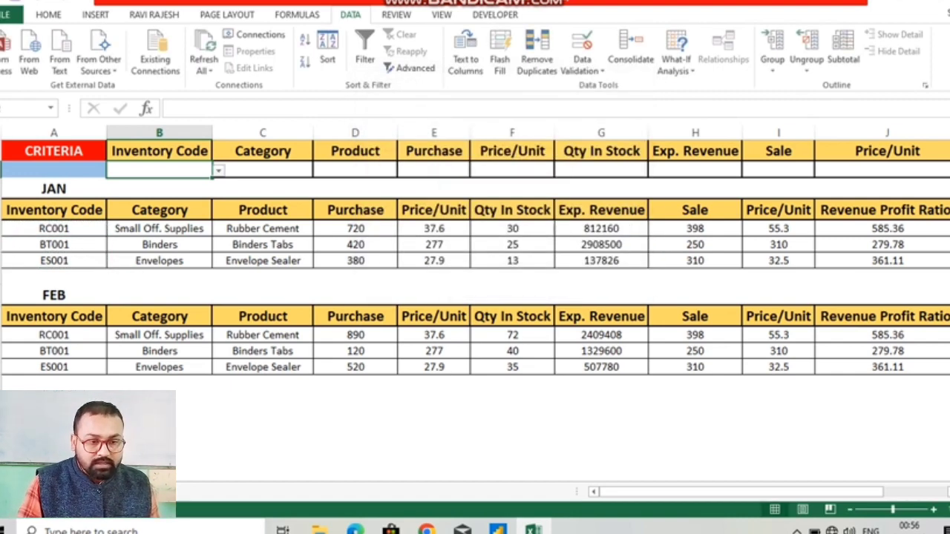
Add list validation to cell A2 under CRITERIA with the source entries JAN,FEB
{"action": "left_click", "coordinate": [54, 170]}
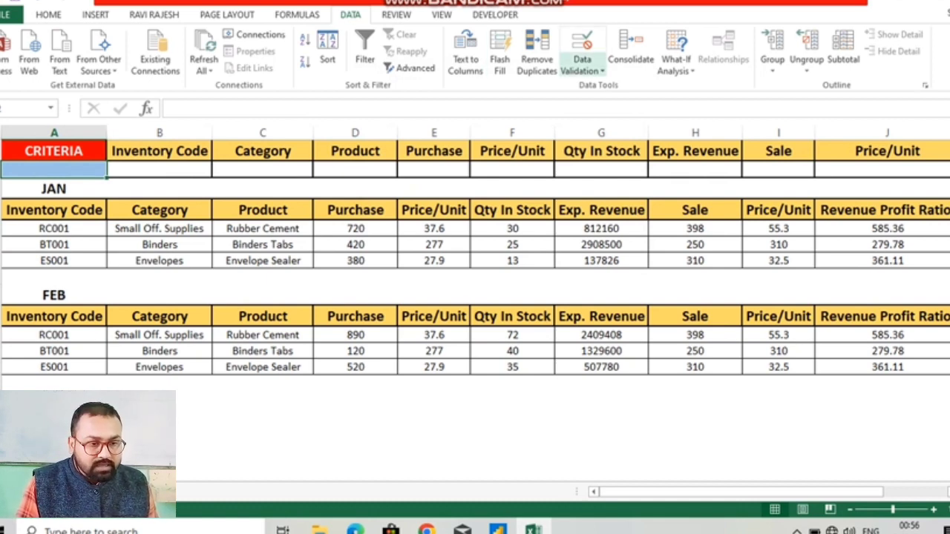
{"action": "left_click", "coordinate": [582, 66]}
{"action": "left_click", "coordinate": [614, 86]}
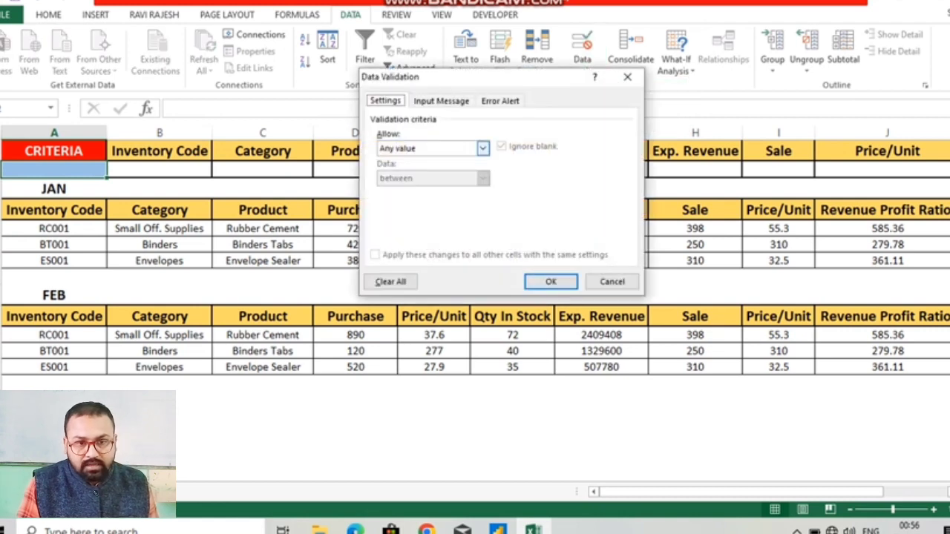
{"action": "left_click", "coordinate": [483, 149]}
{"action": "left_click", "coordinate": [430, 190]}
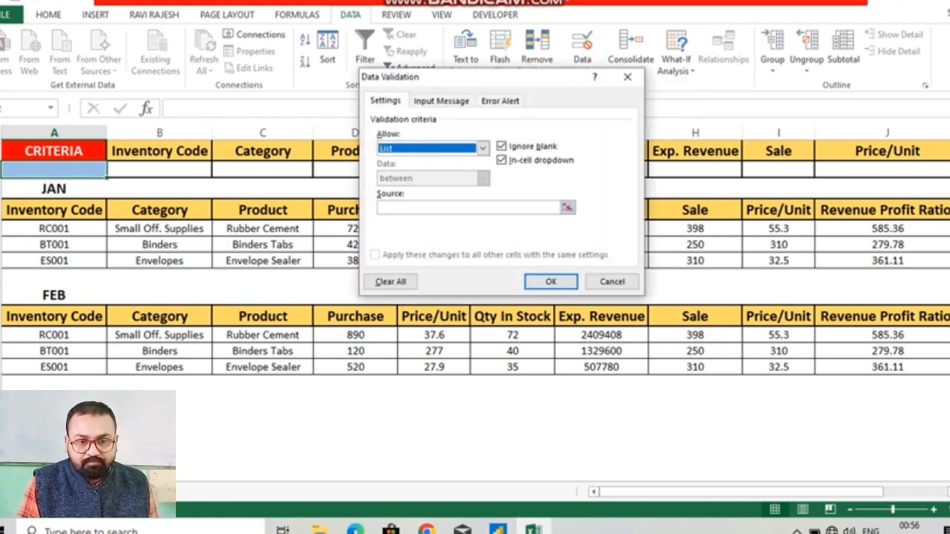
{"action": "left_click", "coordinate": [460, 208]}
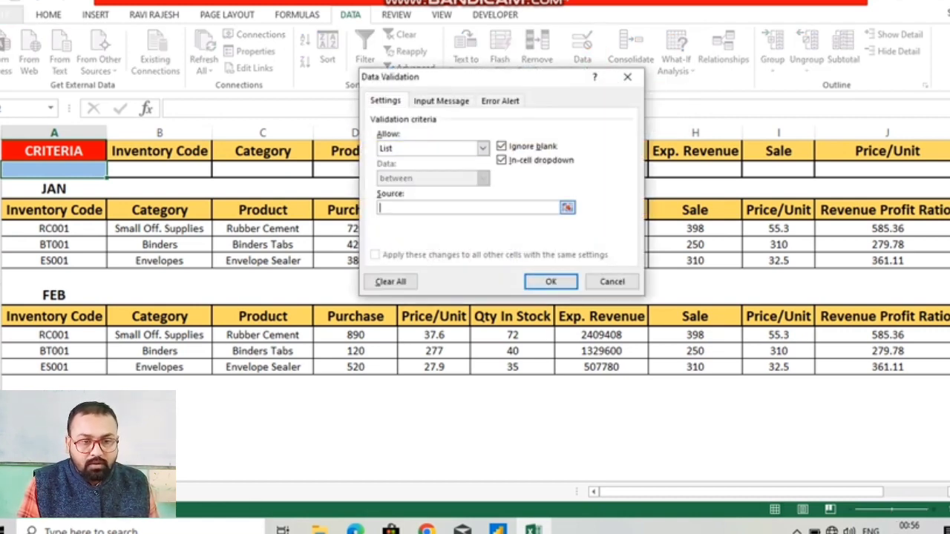
{"action": "type", "text": "JAN,"}
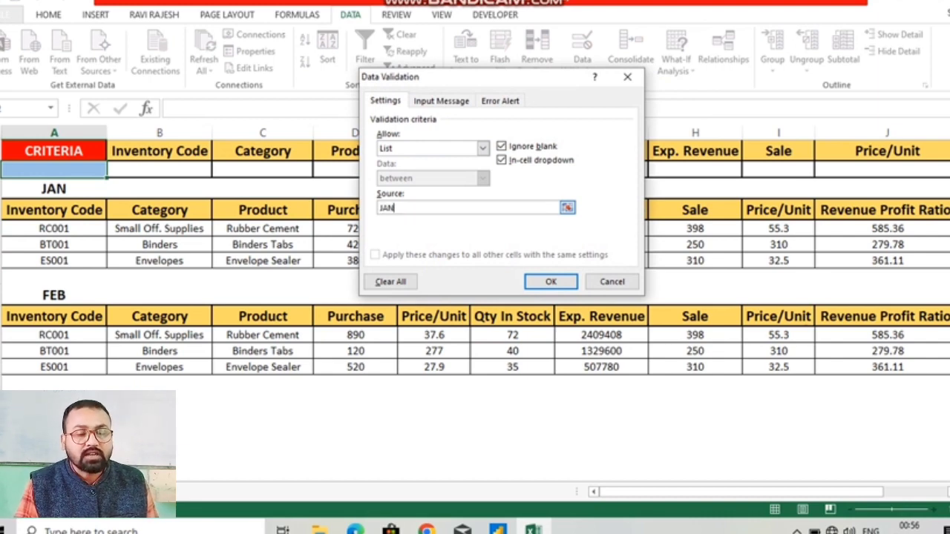
{"action": "type", "text": "FEB"}
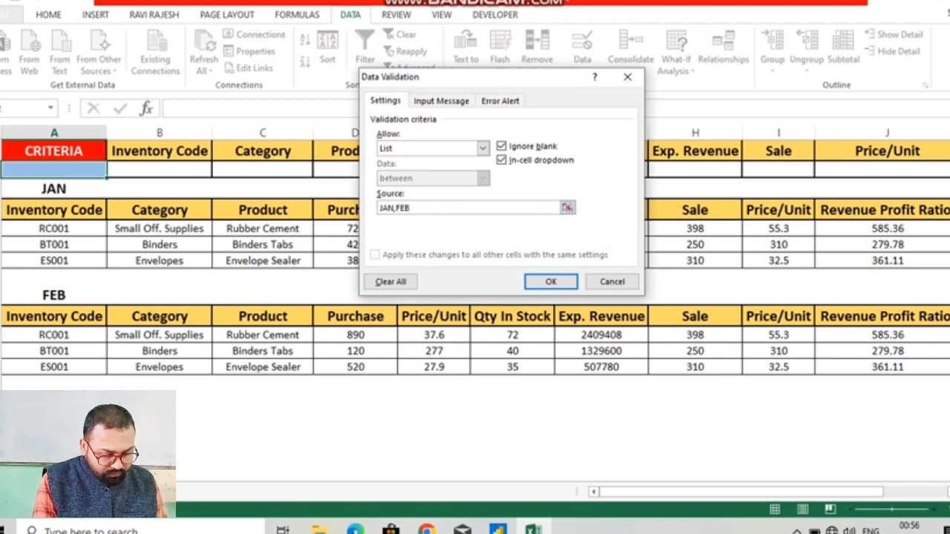
{"action": "key", "text": "Return"}
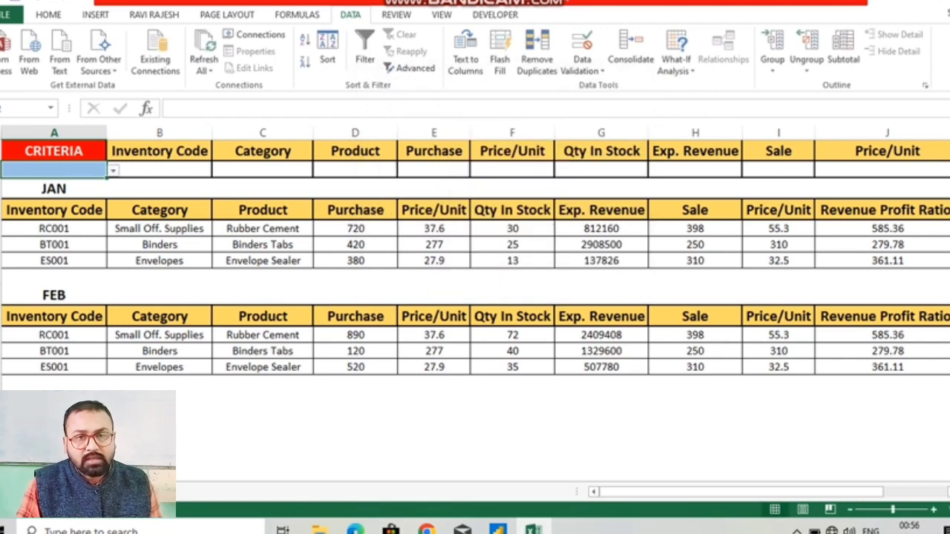
{"action": "left_click", "coordinate": [355, 421]}
Begin a VLOOKUP formula in cell C2 under Category, with $B$2 as the lookup value and INDIRECT($A$2) as the table array
{"action": "left_click", "coordinate": [262, 170]}
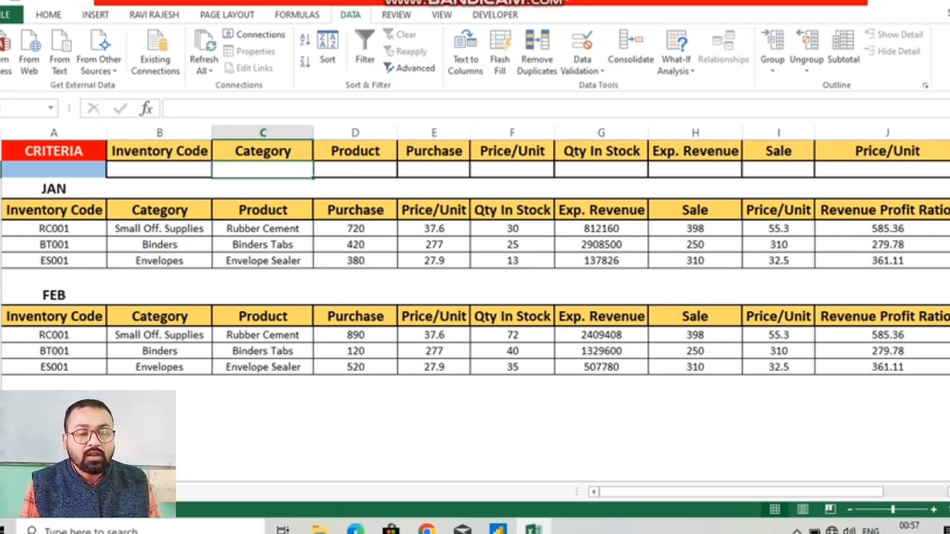
{"action": "type", "text": "=VLOOKUP("}
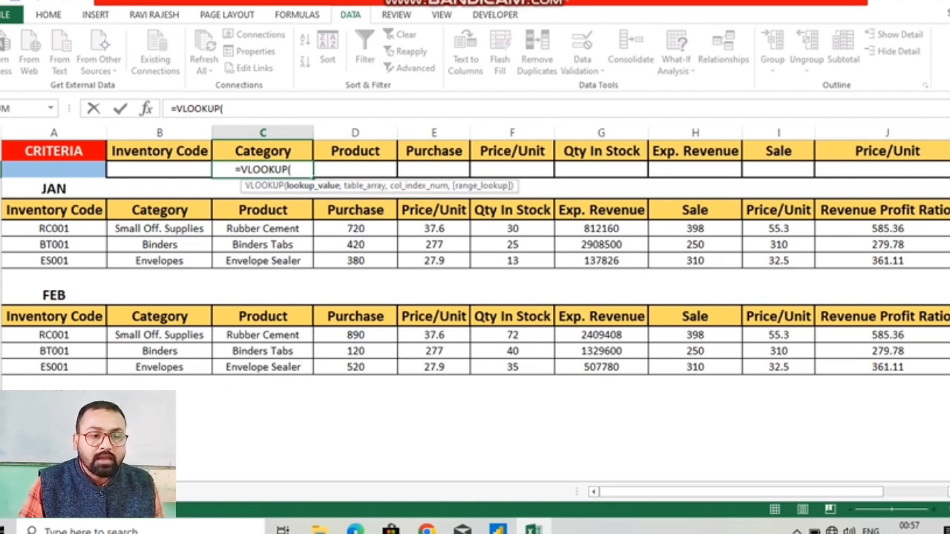
{"action": "left_click", "coordinate": [159, 170]}
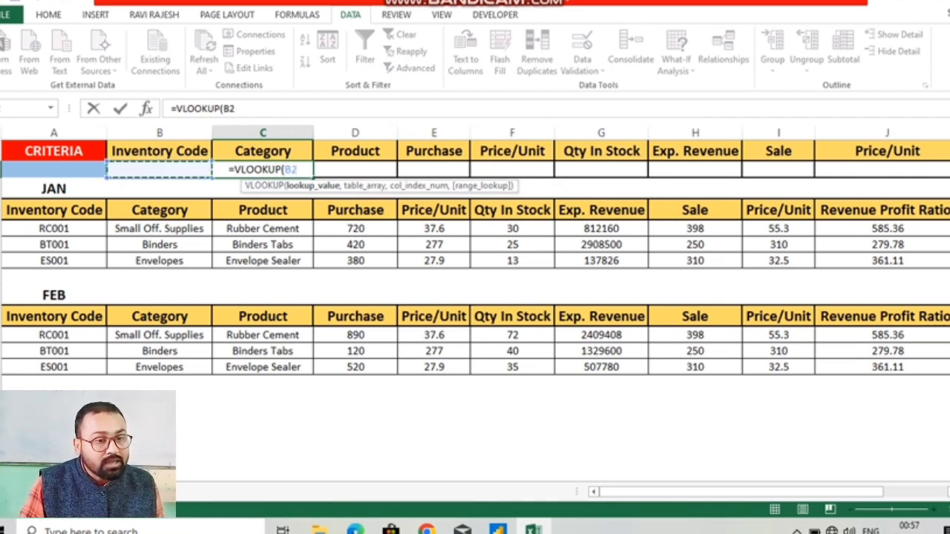
{"action": "key", "text": "F4"}
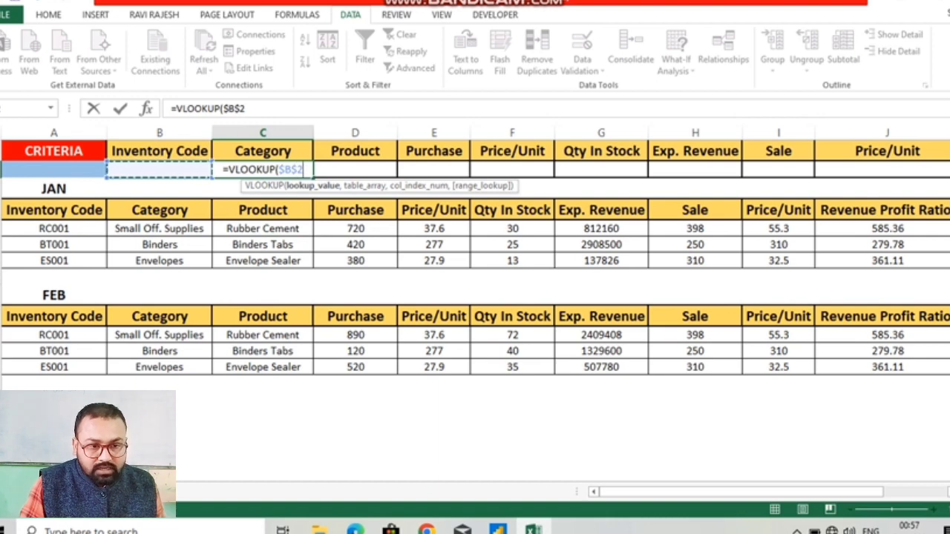
{"action": "type", "text": ",I"}
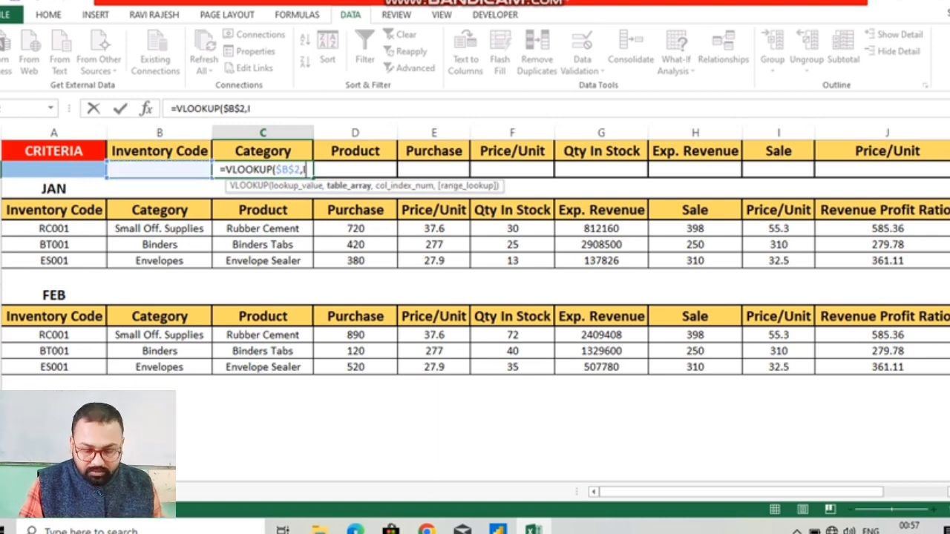
{"action": "type", "text": "NDE"}
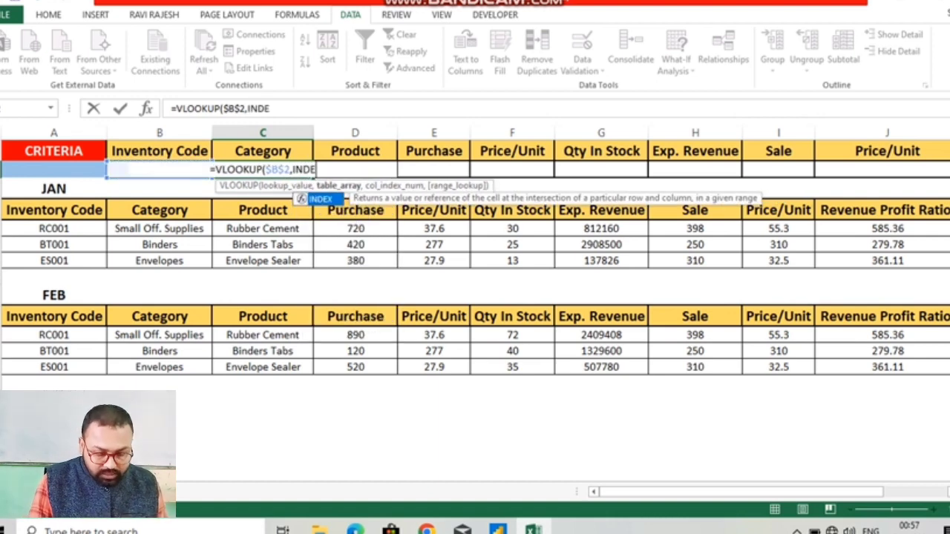
{"action": "key", "text": "BackSpace"}
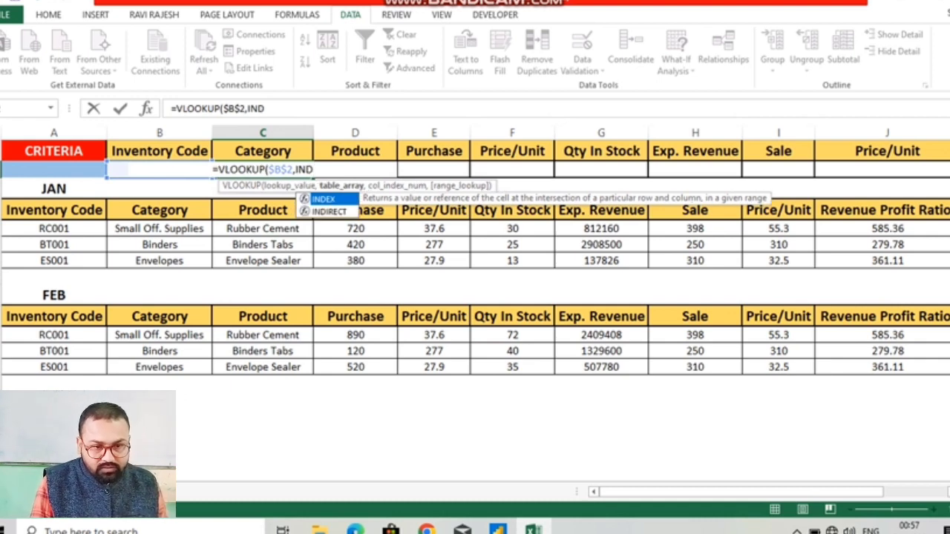
{"action": "type", "text": "IRE"}
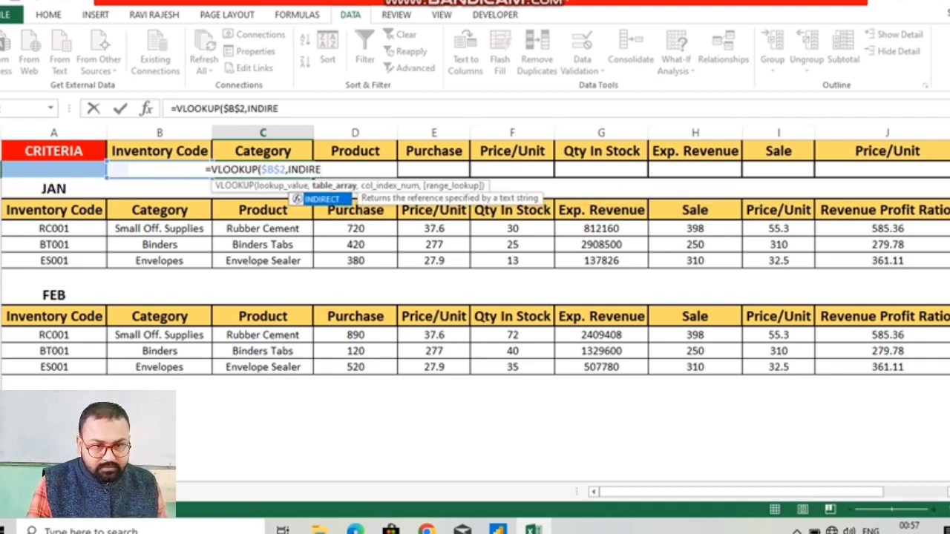
{"action": "type", "text": "CT("}
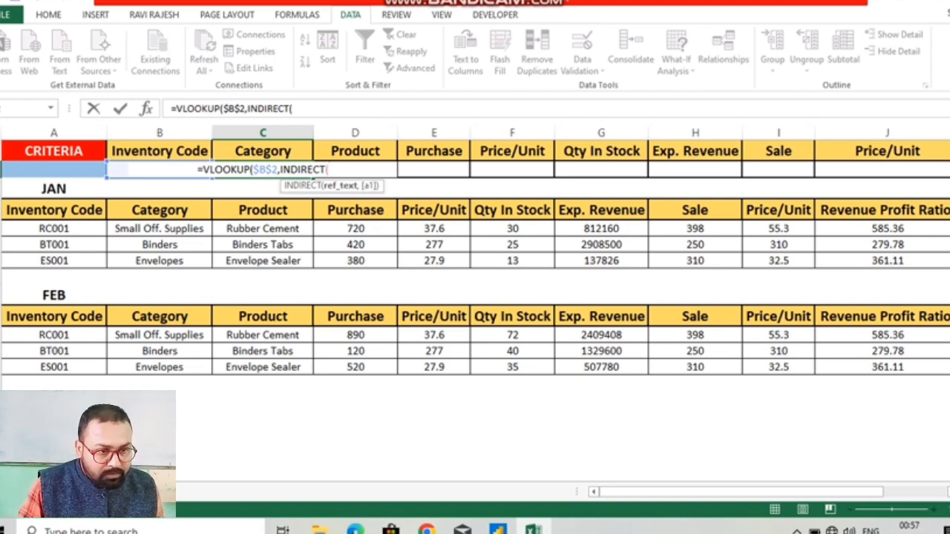
{"action": "left_click", "coordinate": [54, 170]}
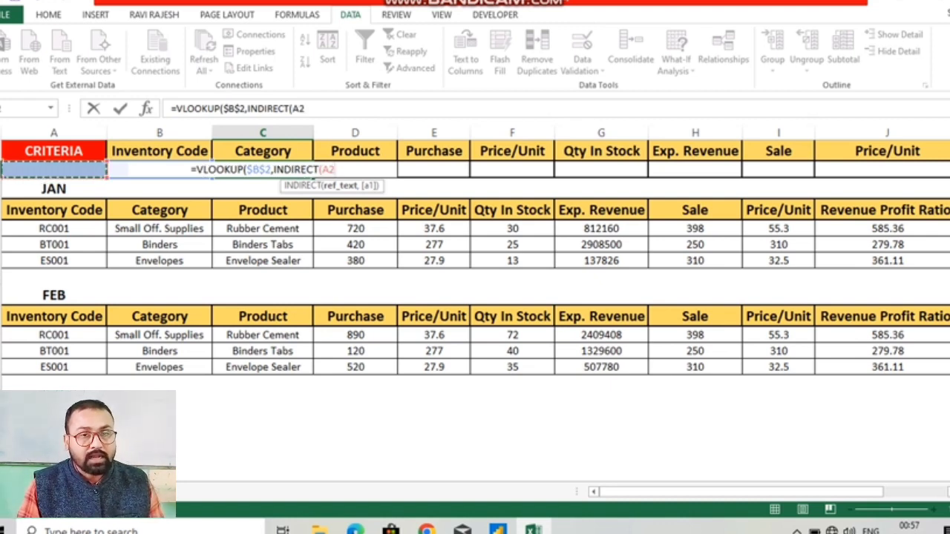
{"action": "key", "text": "F4"}
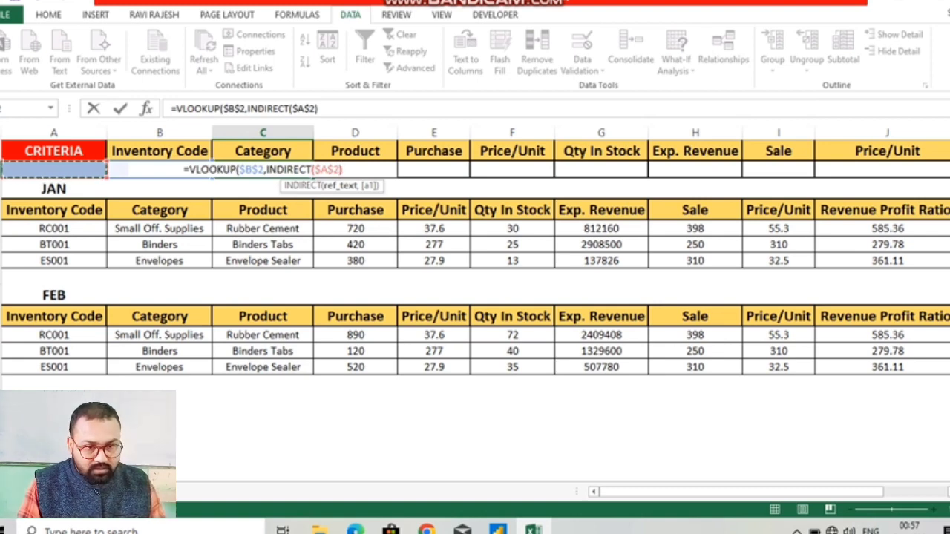
{"action": "type", "text": "),"}
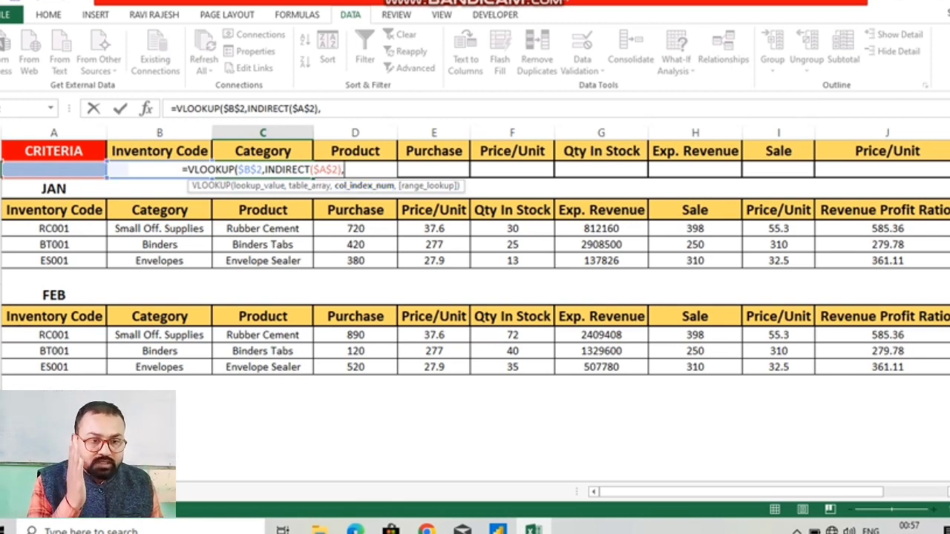
{"action": "left_click", "coordinate": [159, 132]}
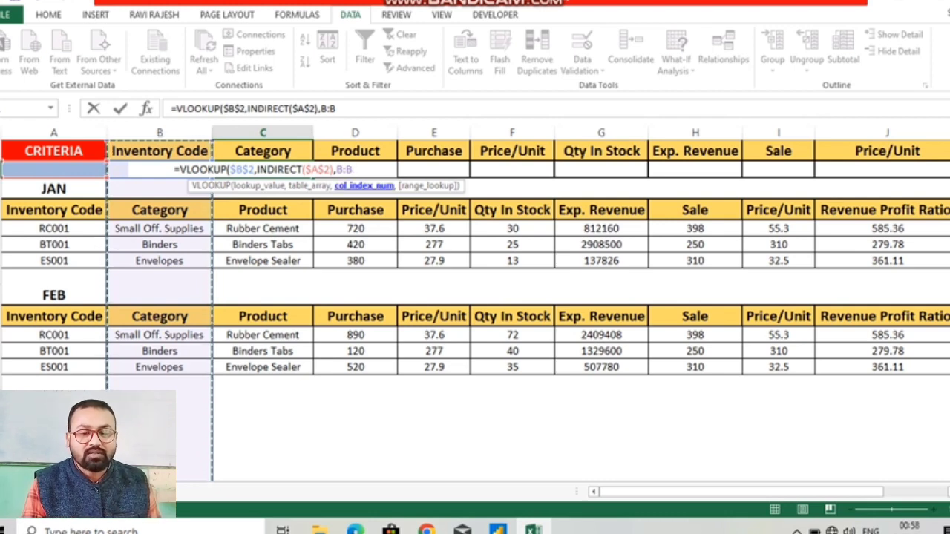
{"action": "key", "text": "BackSpace"}
{"action": "key", "text": "BackSpace"}
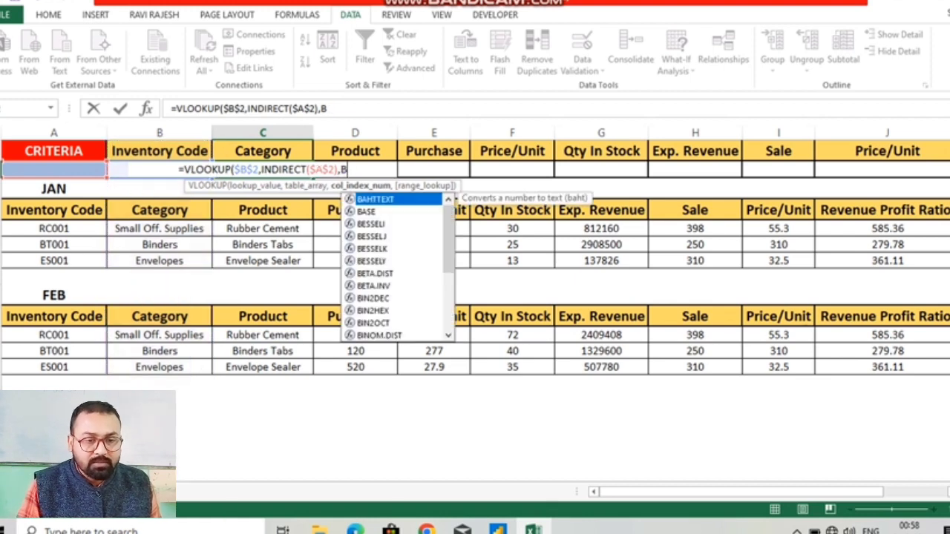
{"action": "key", "text": "BackSpace"}
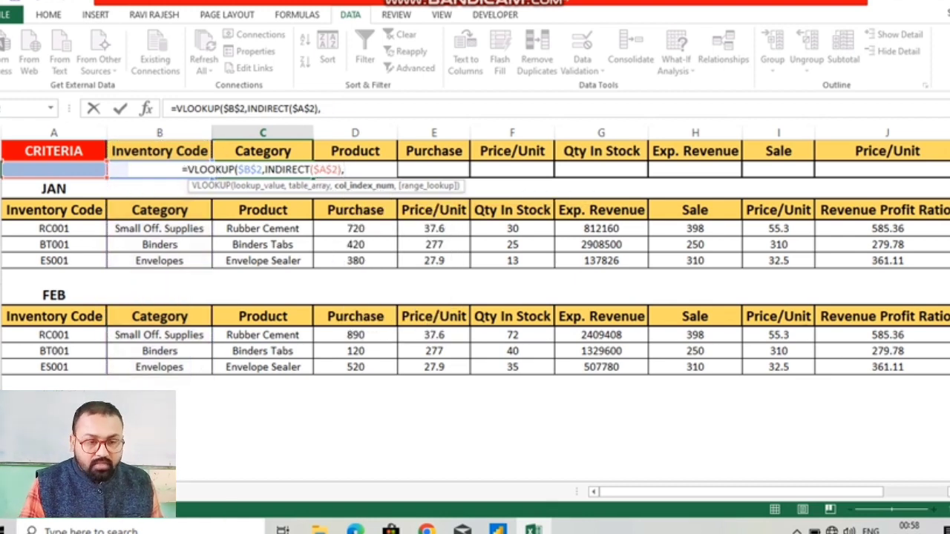
Complete the C2 formula with COLUMN(B4) as the column index and 0 for an exact match
{"action": "type", "text": "COLUM"}
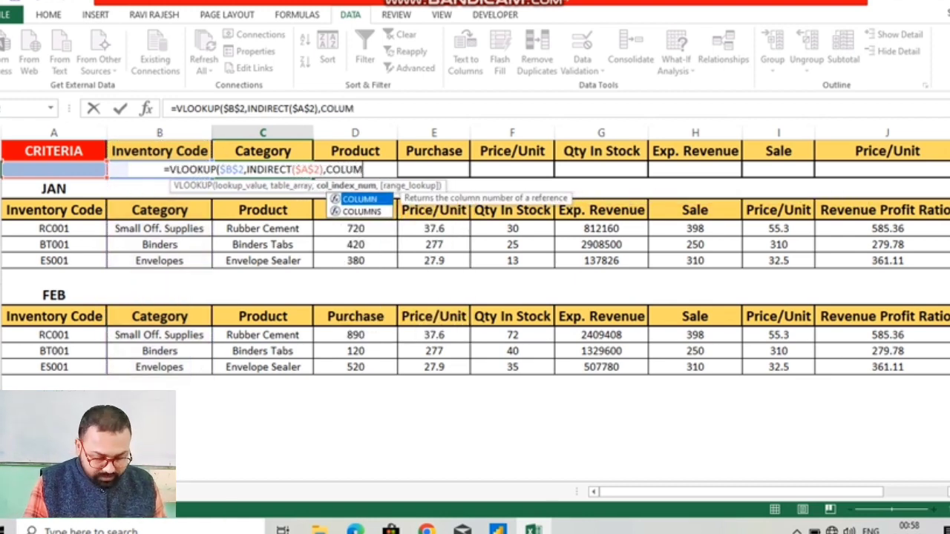
{"action": "key", "text": "Tab"}
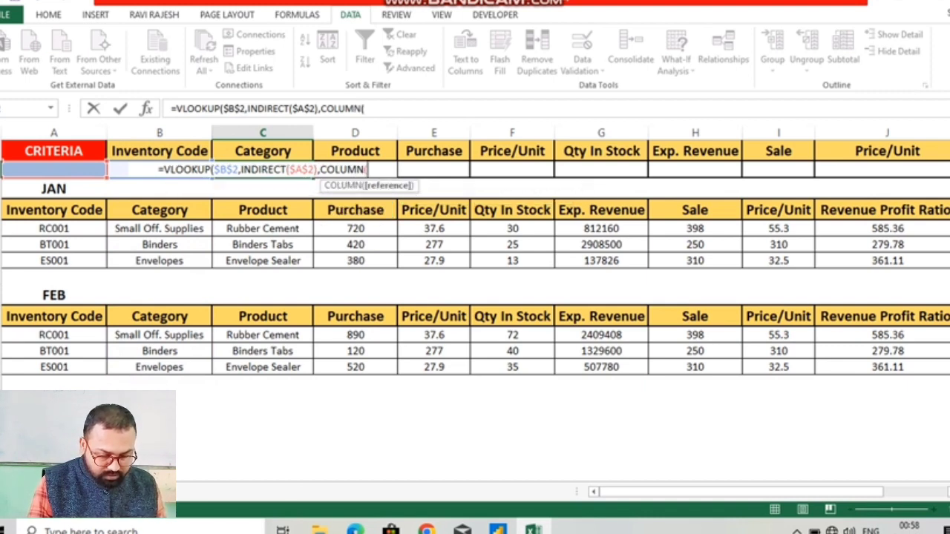
{"action": "left_click", "coordinate": [159, 210]}
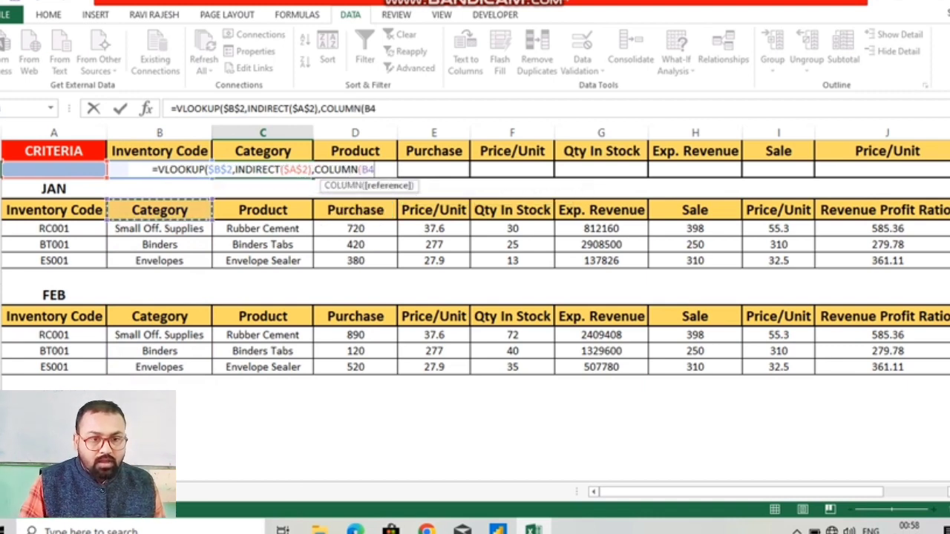
{"action": "type", "text": ")"}
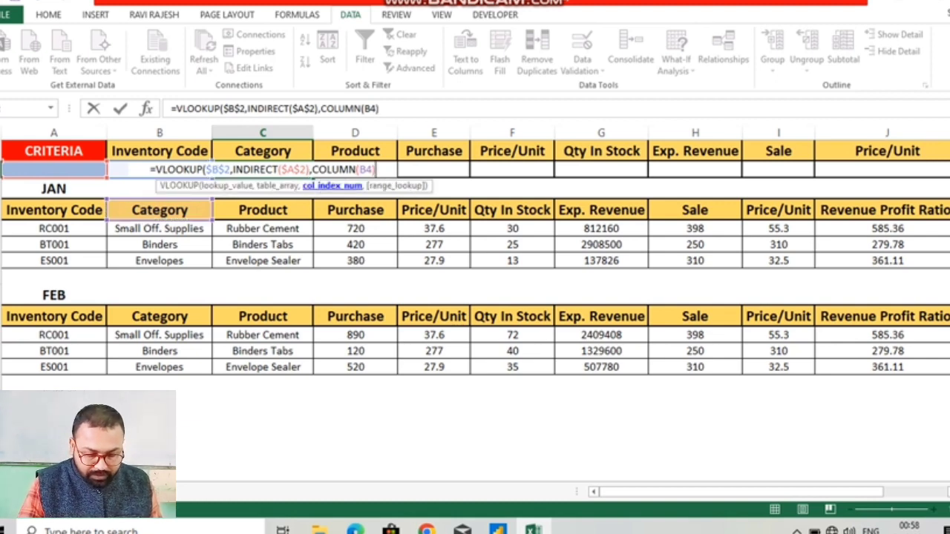
{"action": "type", "text": ","}
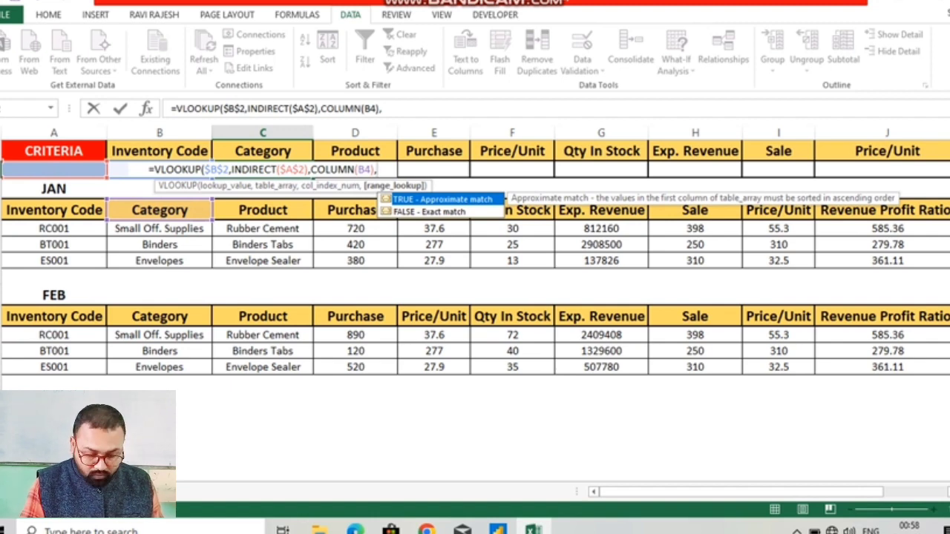
{"action": "type", "text": "0"}
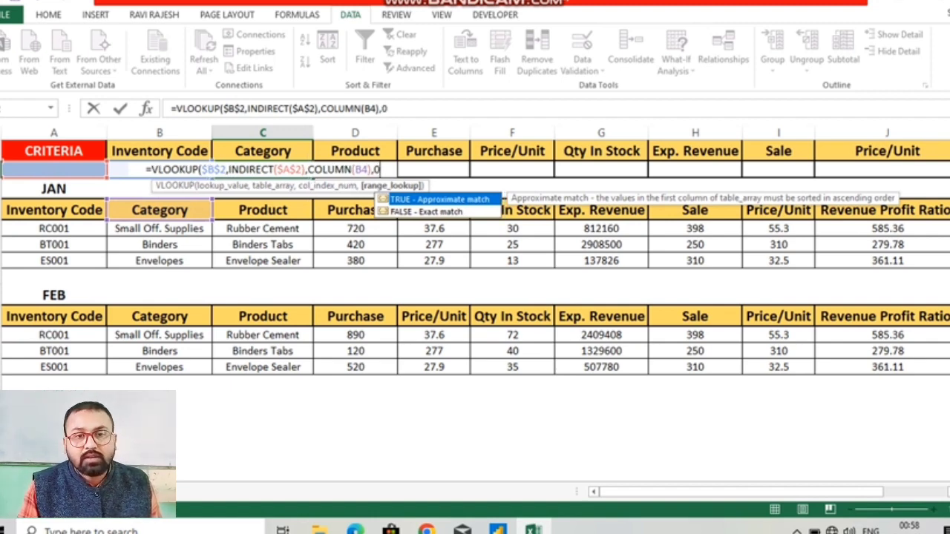
{"action": "key", "text": "Return"}
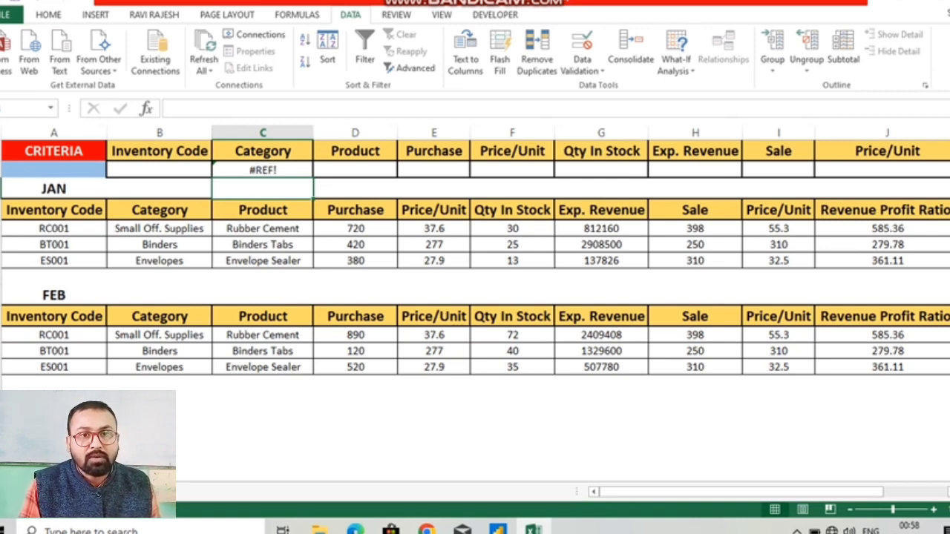
Copy the C2 lookup formula across through K2 under Revenue Profit Ratio and review the copied formula in H2
{"action": "left_click", "coordinate": [263, 170]}
{"action": "left_click_drag", "start_coordinate": [313, 178], "coordinate": [883, 172]}
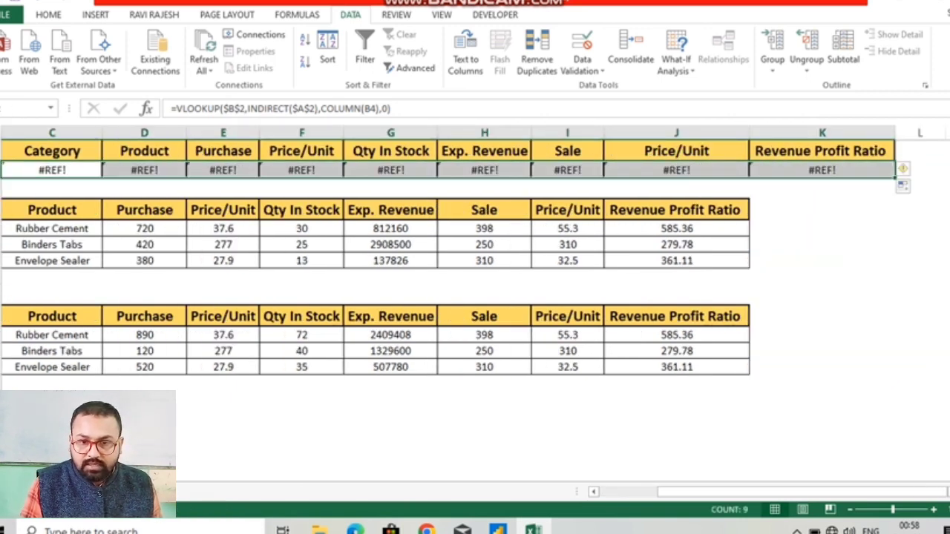
{"action": "left_click", "coordinate": [671, 170]}
{"action": "left_click", "coordinate": [567, 170]}
{"action": "left_click", "coordinate": [485, 152]}
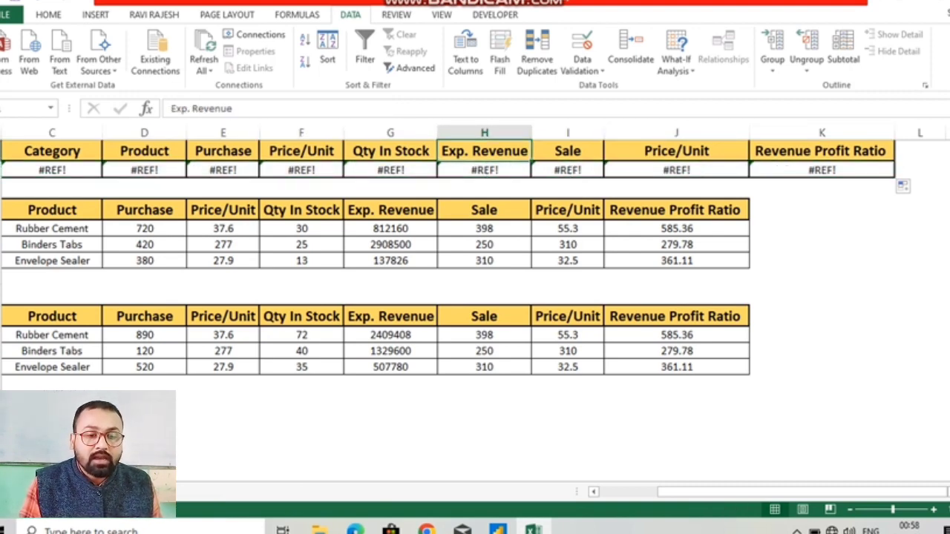
{"action": "left_click", "coordinate": [484, 170]}
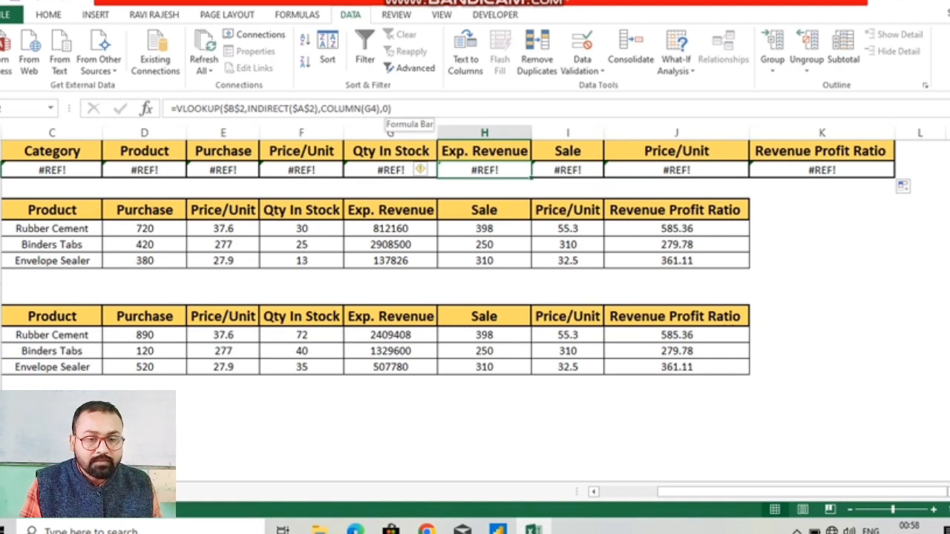
{"action": "left_click_drag", "start_coordinate": [391, 108], "coordinate": [249, 108]}
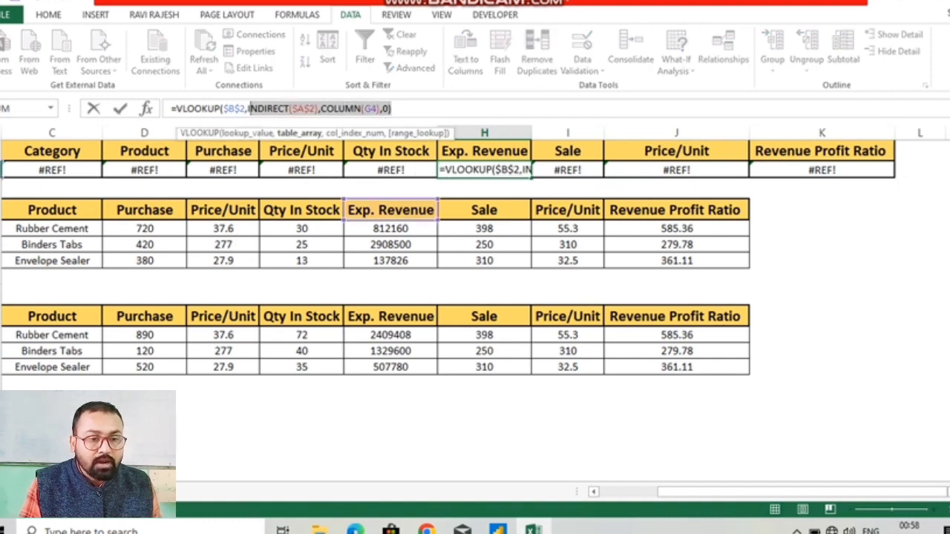
{"action": "key", "text": "Escape"}
{"action": "left_click", "coordinate": [821, 295]}
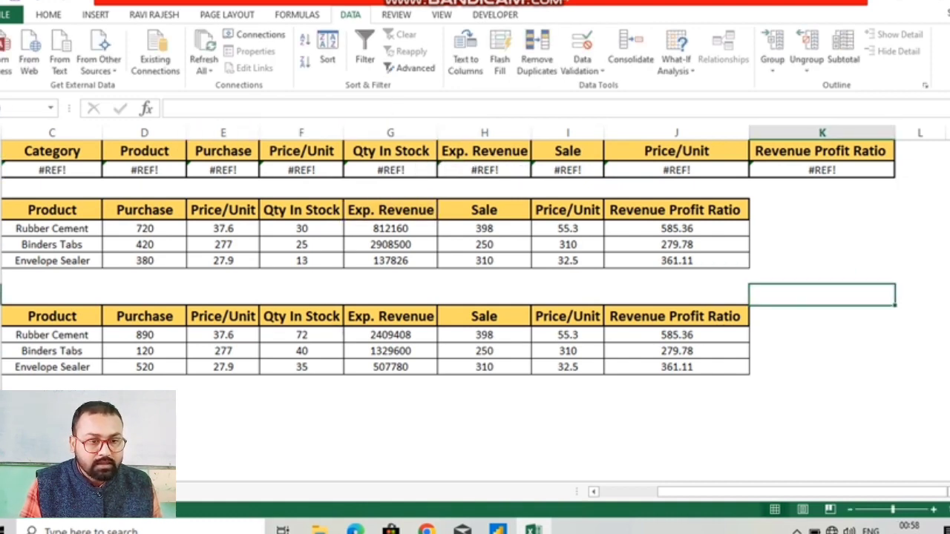
Choose BT001 from the dropdown in cell B2 under the Inventory Code header
{"action": "left_click_drag", "start_coordinate": [690, 492], "coordinate": [627, 492]}
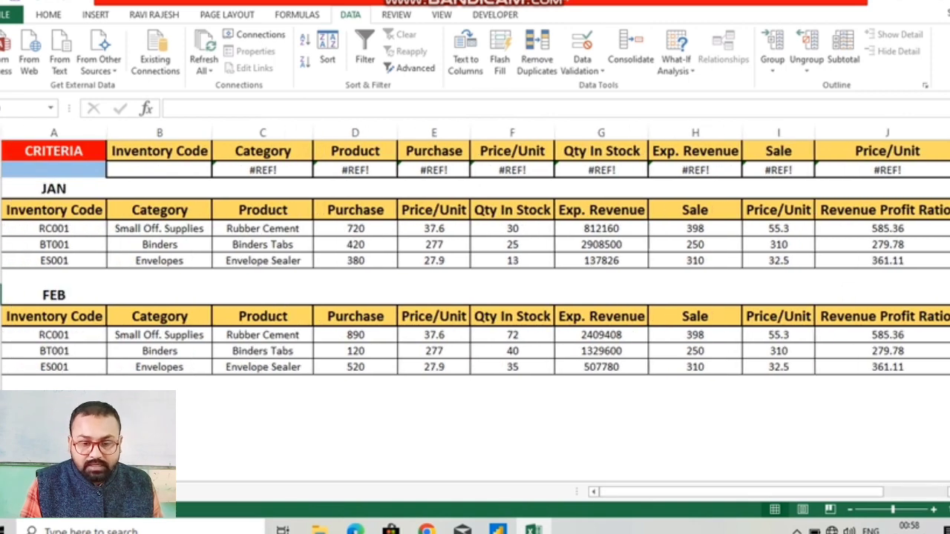
{"action": "left_click", "coordinate": [159, 170]}
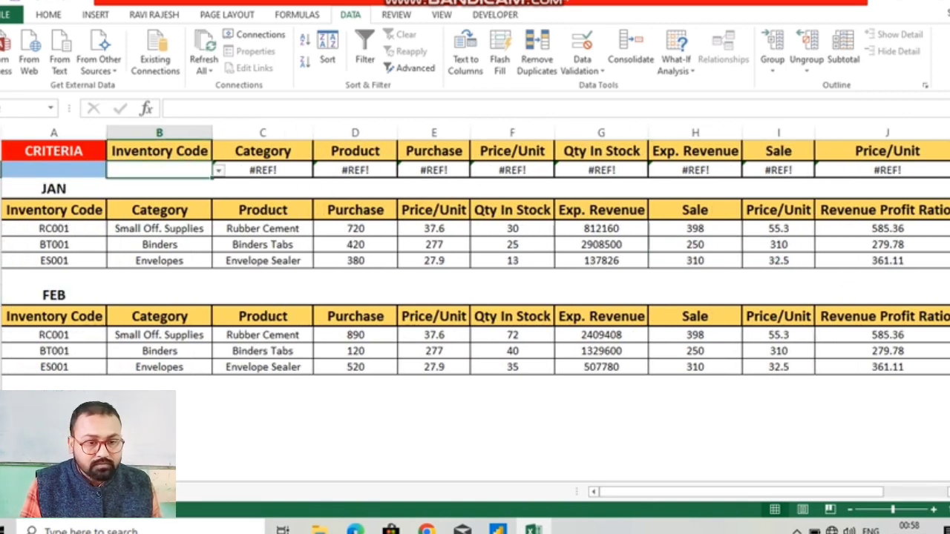
{"action": "key", "text": "alt+Down"}
{"action": "key", "text": "Down"}
{"action": "key", "text": "Return"}
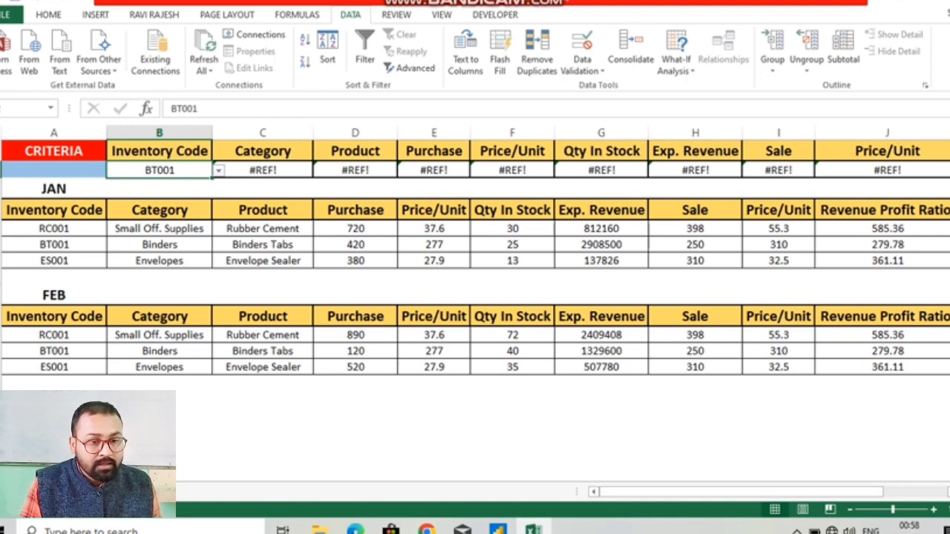
Choose JAN from the dropdown in cell A2 under CRITERIA
{"action": "left_click", "coordinate": [53, 170]}
{"action": "key", "text": "alt+Down"}
{"action": "key", "text": "Down"}
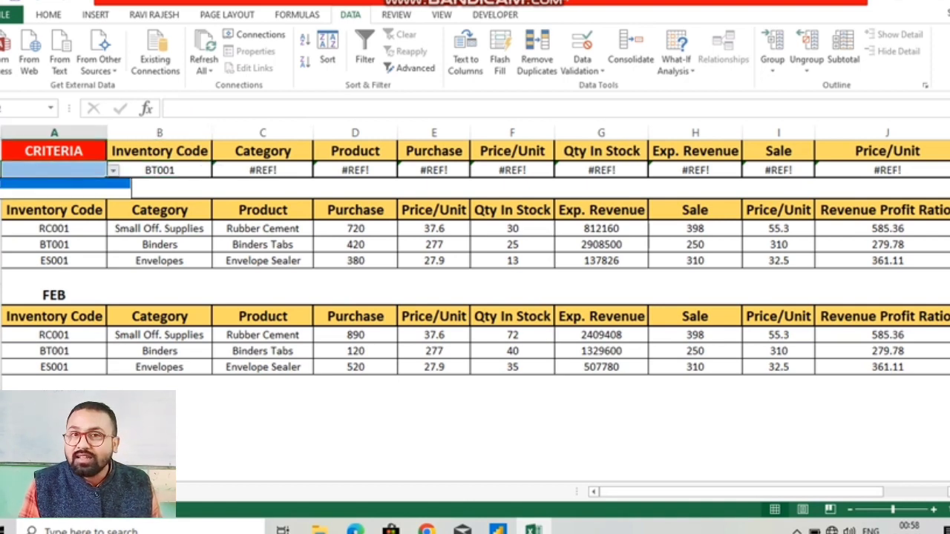
{"action": "key", "text": "Return"}
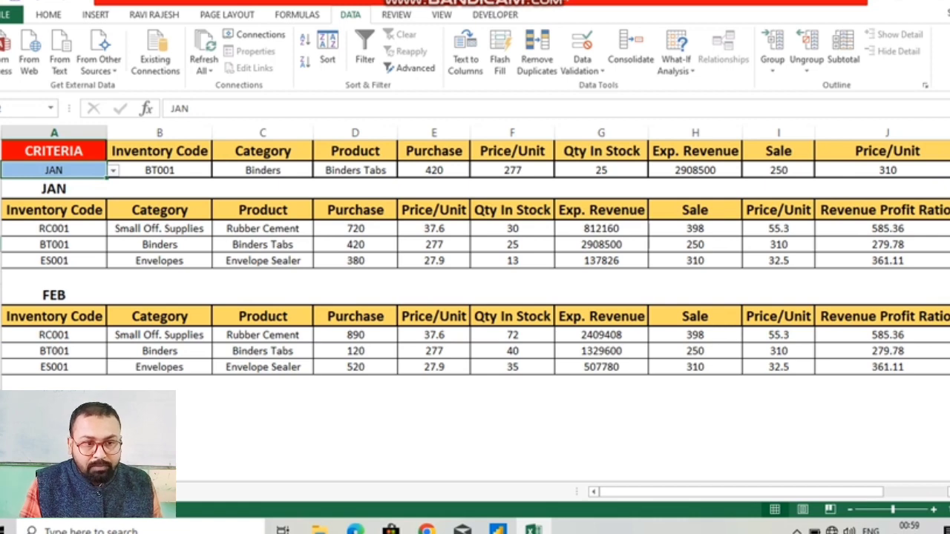
Compare the BT001 row of the JAN table with the lookup results for Qty In Stock and Exp. Revenue
{"action": "left_click", "coordinate": [1, 245]}
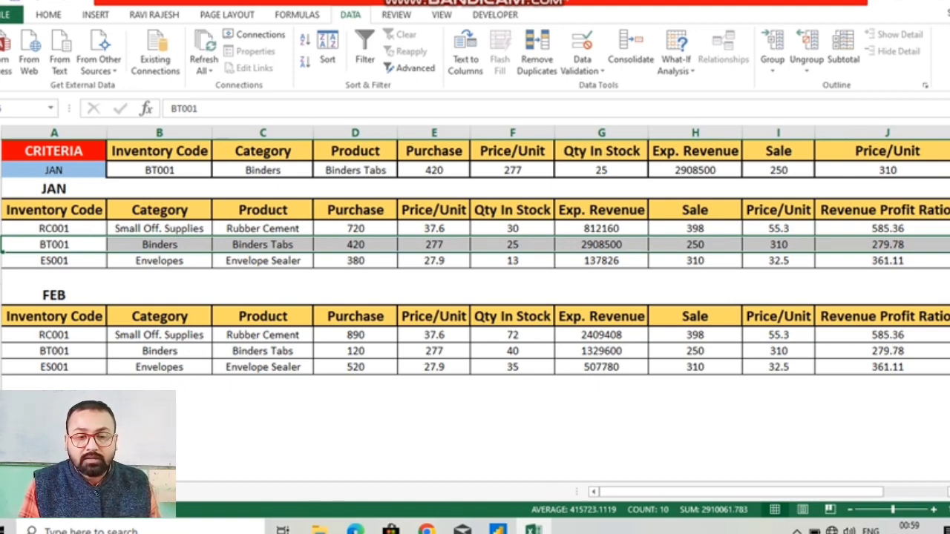
{"action": "left_click", "coordinate": [601, 170]}
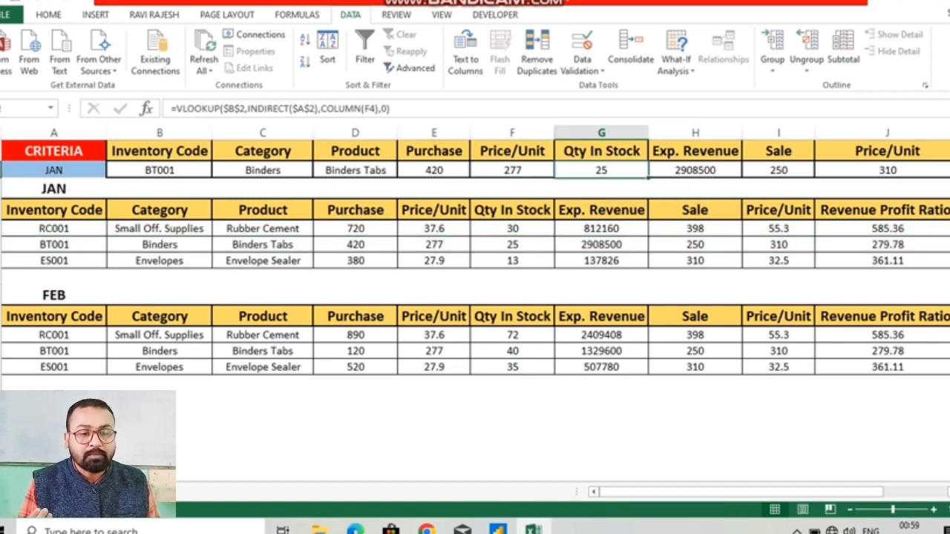
{"action": "left_click", "coordinate": [695, 170]}
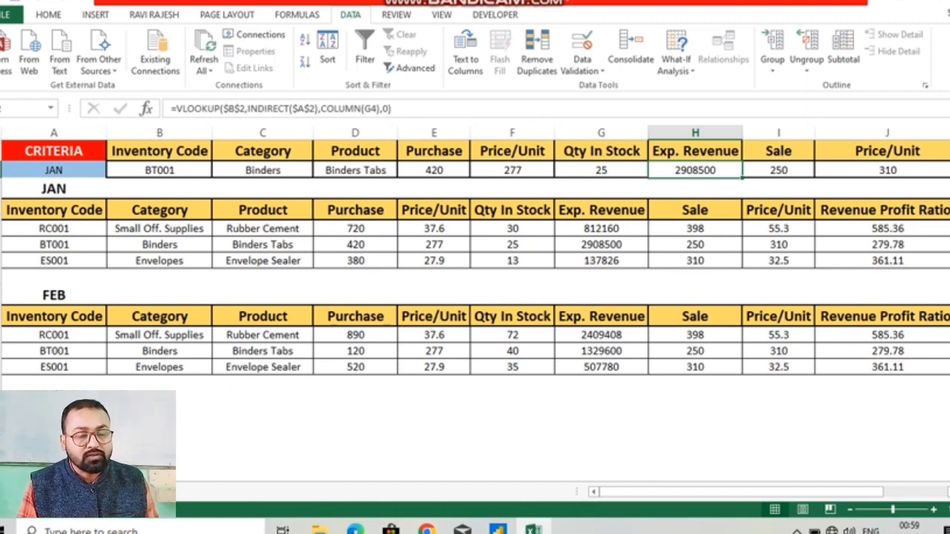
Choose FEB from the dropdown in cell A2 under CRITERIA
{"action": "key", "text": "Right"}
{"action": "key", "text": "Right"}
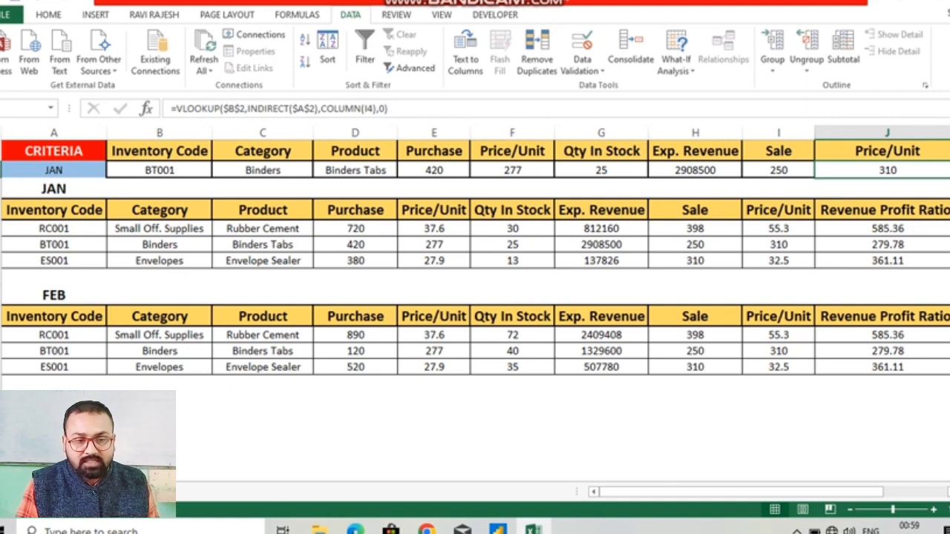
{"action": "key", "text": "Home"}
{"action": "key", "text": "alt+Down"}
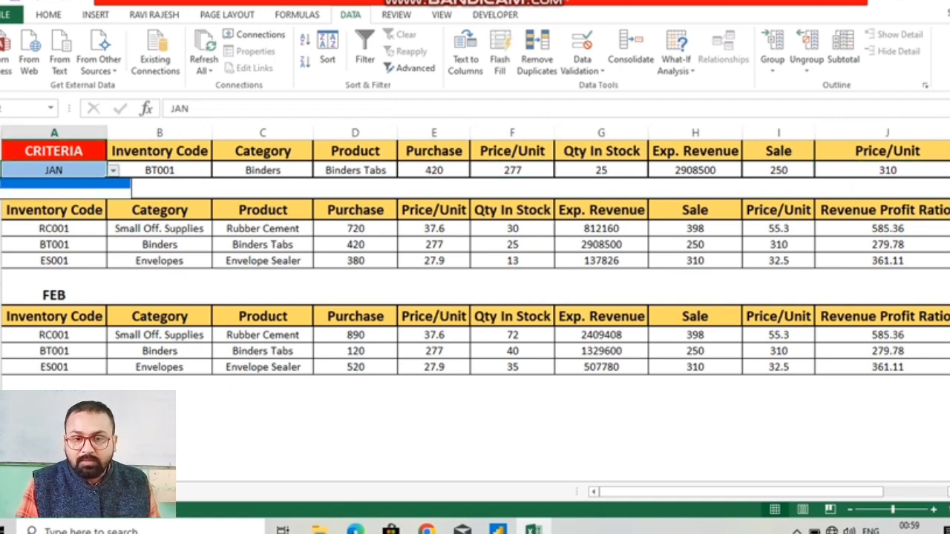
{"action": "key", "text": "Down"}
{"action": "key", "text": "Return"}
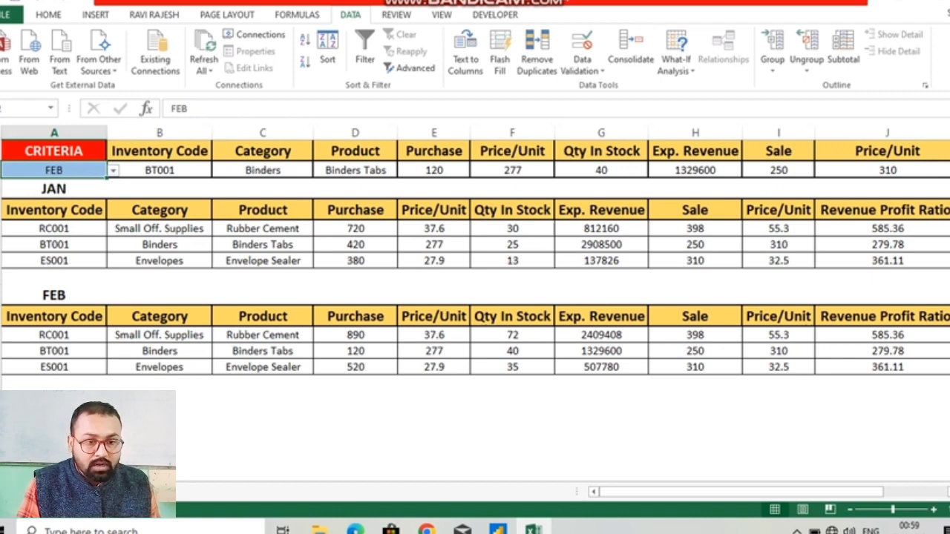
Choose RC001 from the dropdown in cell B2 and compare the lookup results with the RC001 row of the FEB table
{"action": "key", "text": "Right"}
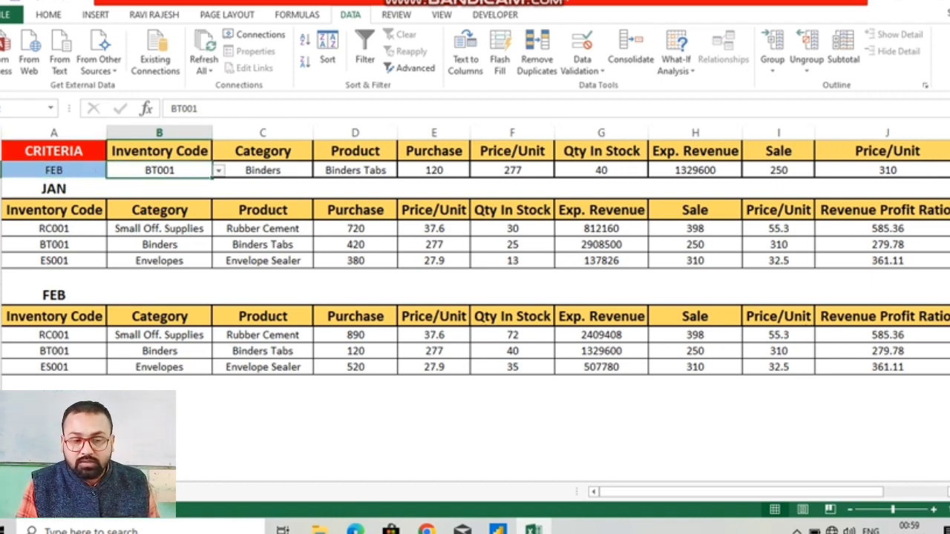
{"action": "key", "text": "alt+Down"}
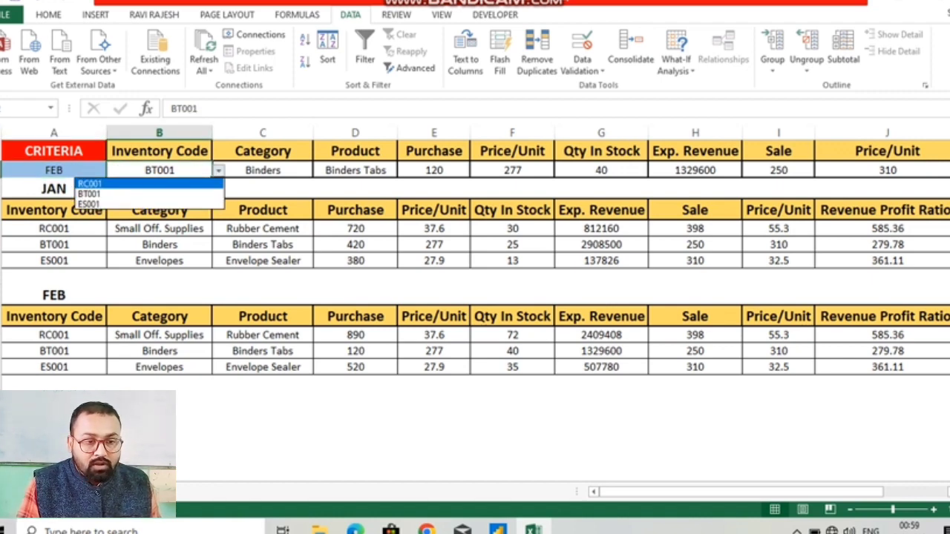
{"action": "key", "text": "Return"}
{"action": "key", "text": "Right"}
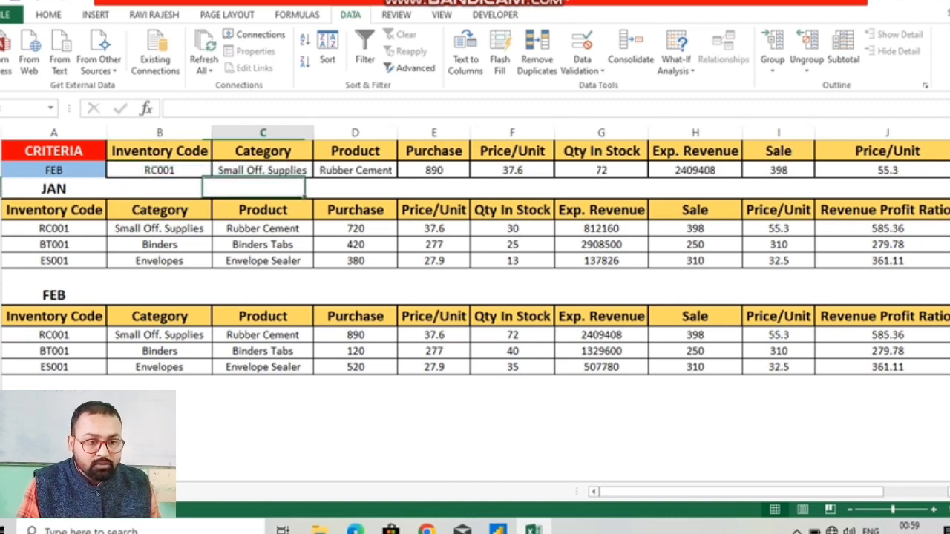
{"action": "key", "text": "Down"}
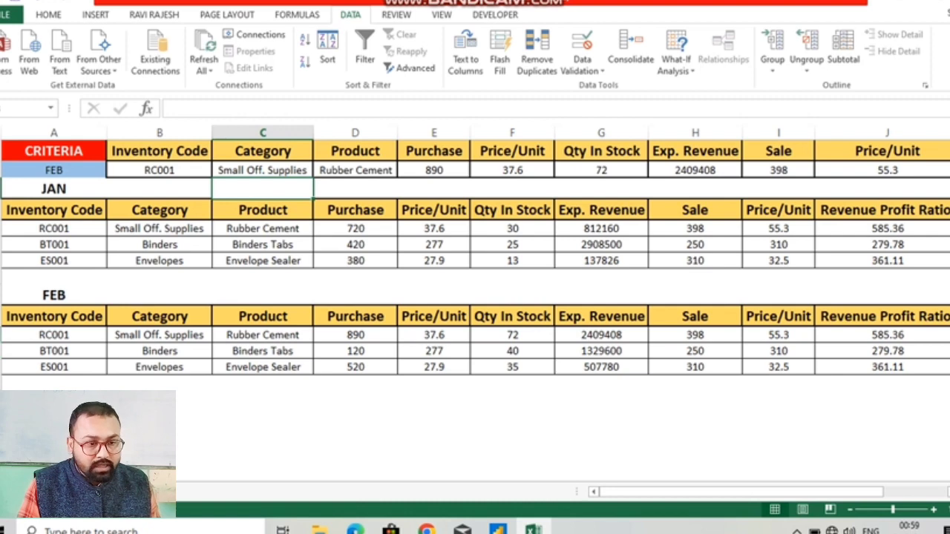
{"action": "left_click", "coordinate": [1, 335]}
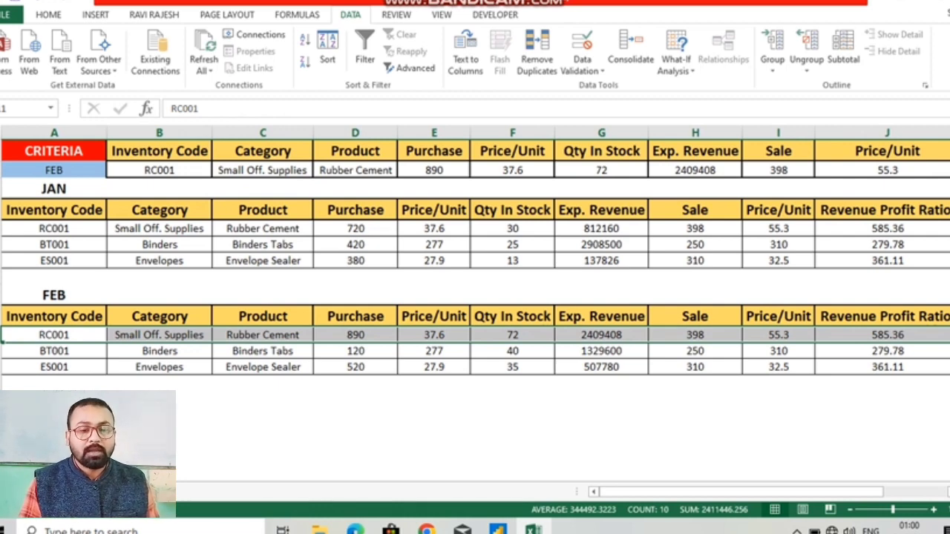
Choose BT001 as the Inventory Code in cell B2 and compare the lookup row with the FEB table
{"action": "left_click", "coordinate": [159, 170]}
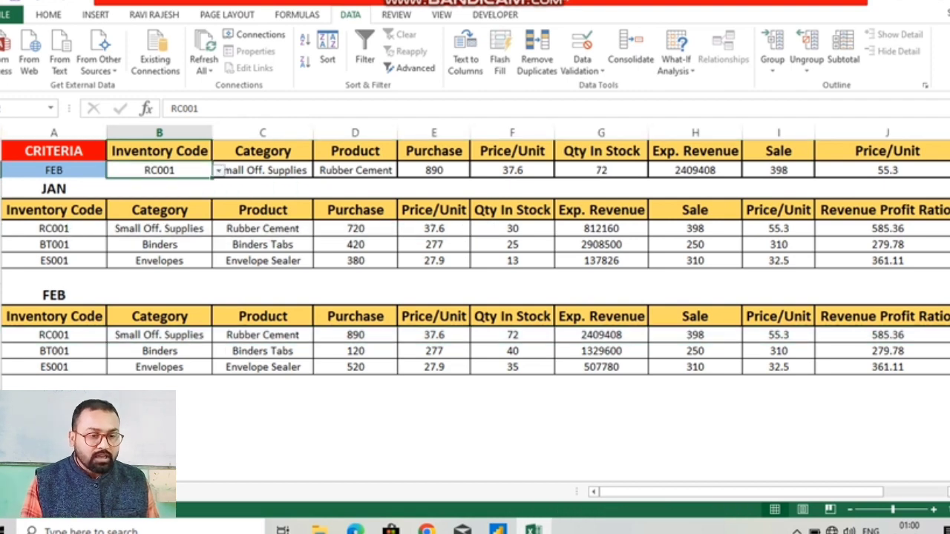
{"action": "left_click", "coordinate": [218, 171]}
{"action": "key", "text": "Return"}
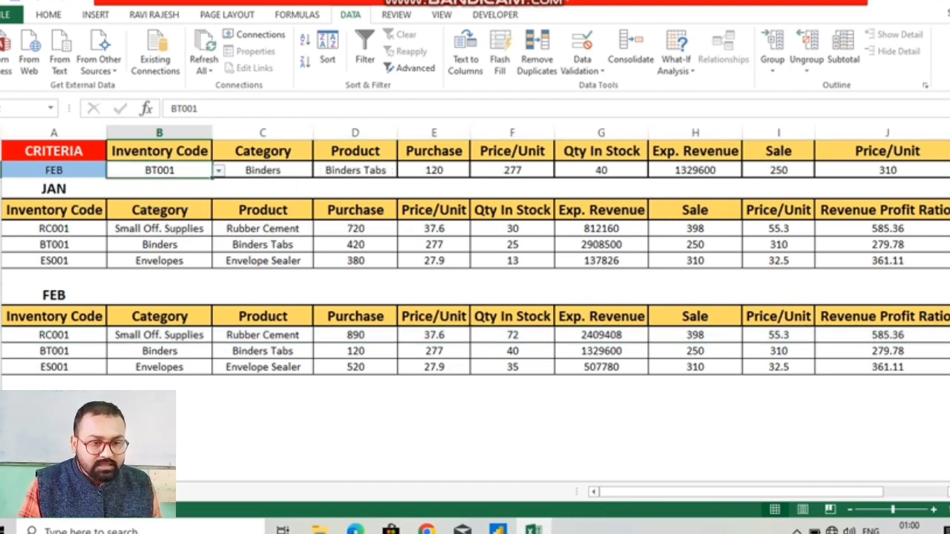
{"action": "left_click_drag", "start_coordinate": [159, 151], "coordinate": [778, 170]}
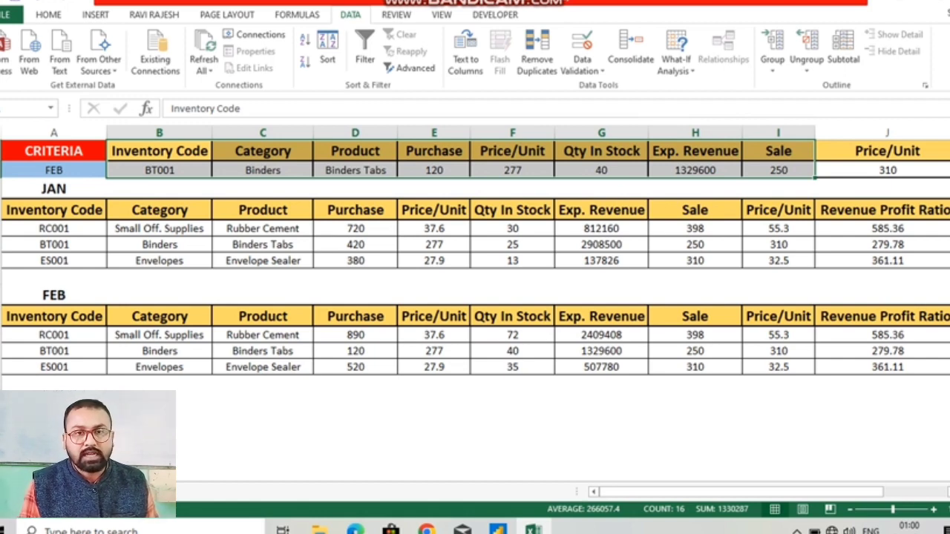
{"action": "left_click", "coordinate": [159, 170]}
{"action": "left_click", "coordinate": [218, 170]}
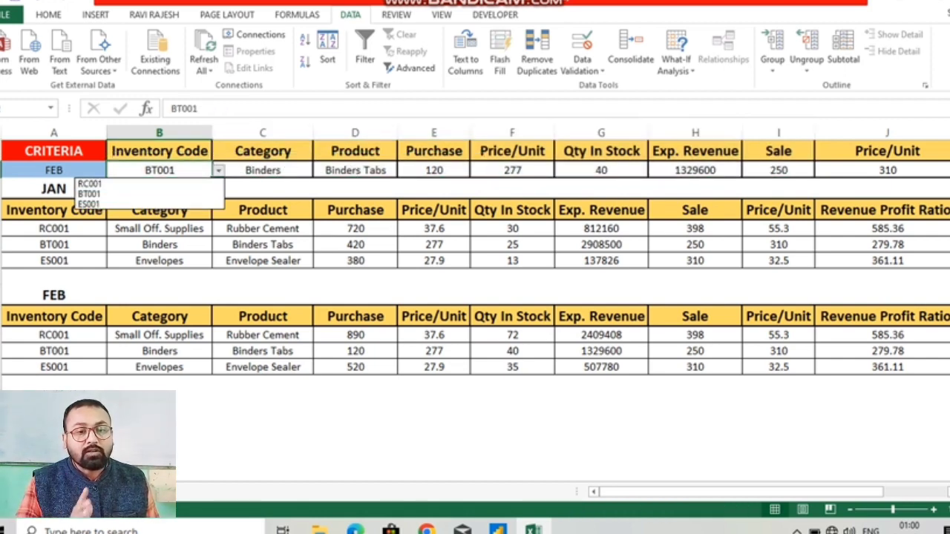
{"action": "left_click", "coordinate": [159, 193]}
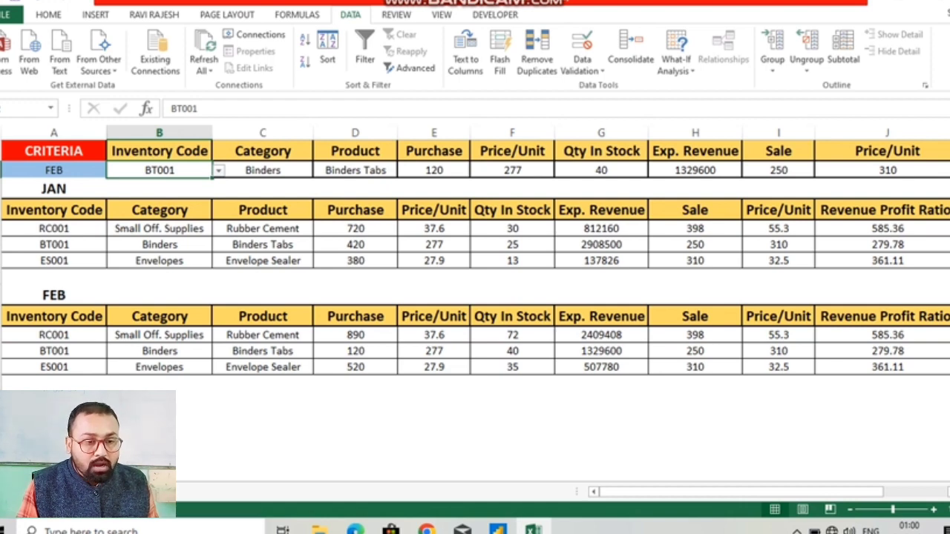
{"action": "left_click_drag", "start_coordinate": [53, 316], "coordinate": [883, 367]}
{"action": "left_click", "coordinate": [512, 421]}
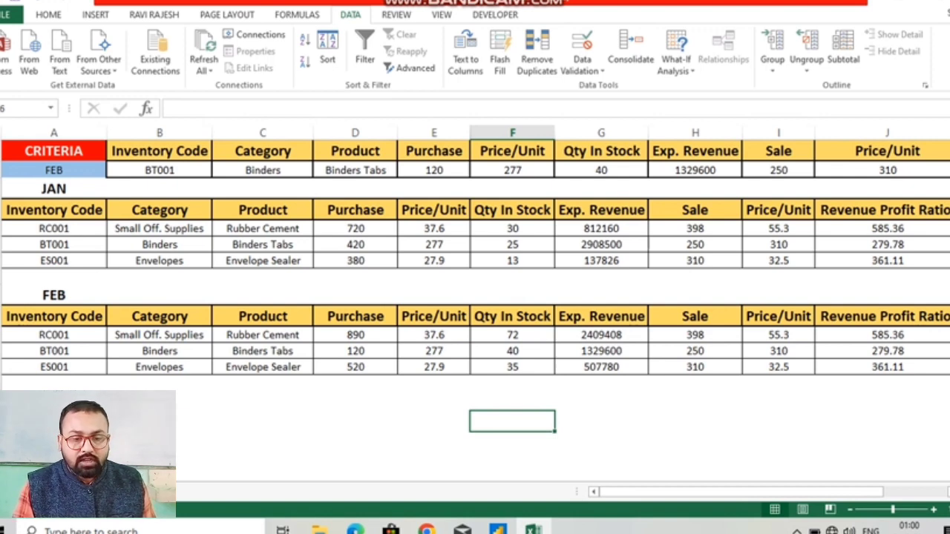
Start a new conditional formatting rule on the JAN table's data rows, RC001 to ES001, using a formula to determine which cells to format
{"action": "left_click_drag", "start_coordinate": [53, 228], "coordinate": [888, 260]}
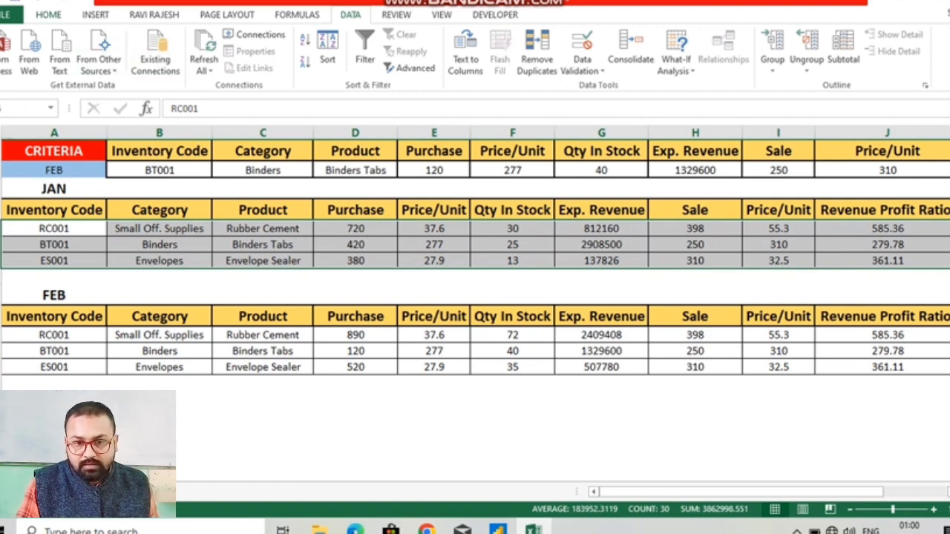
{"action": "left_click", "coordinate": [49, 15]}
{"action": "left_click", "coordinate": [569, 62]}
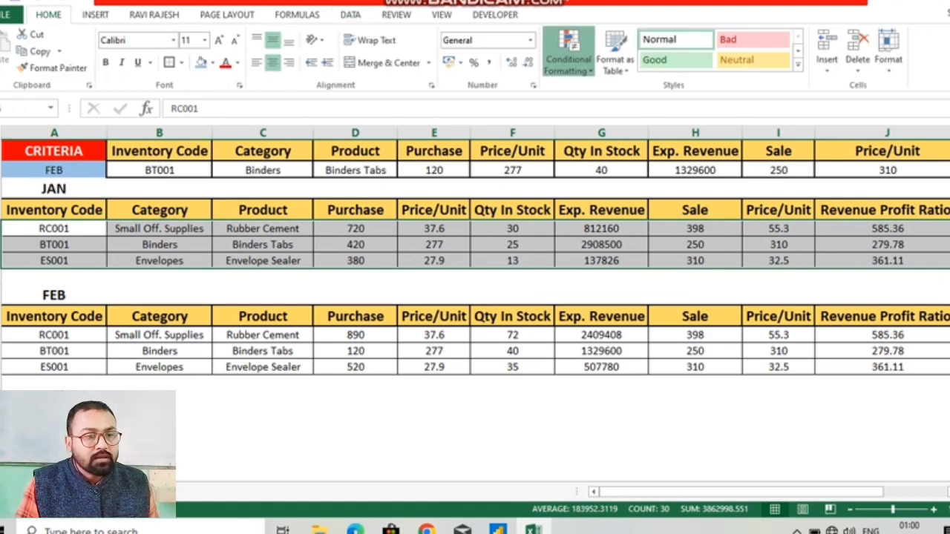
{"action": "left_click", "coordinate": [587, 250]}
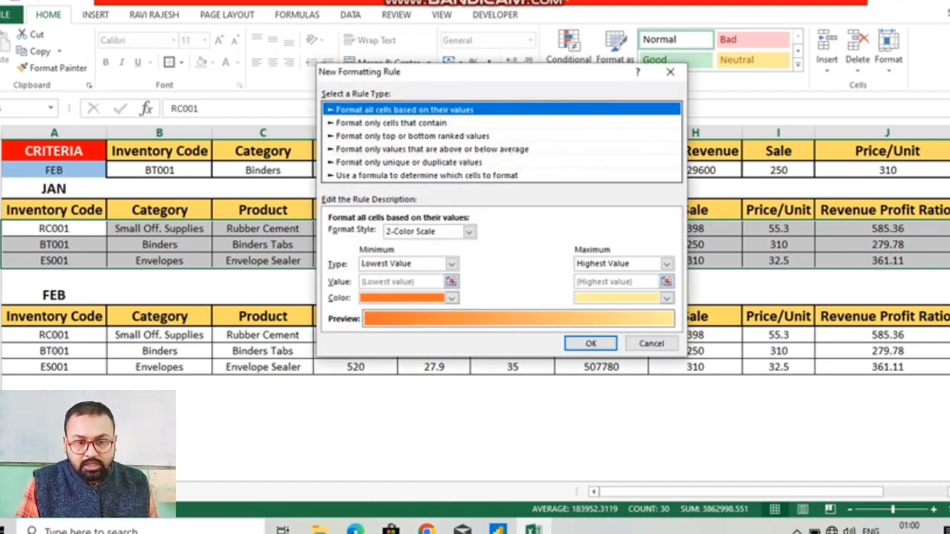
{"action": "left_click", "coordinate": [427, 176]}
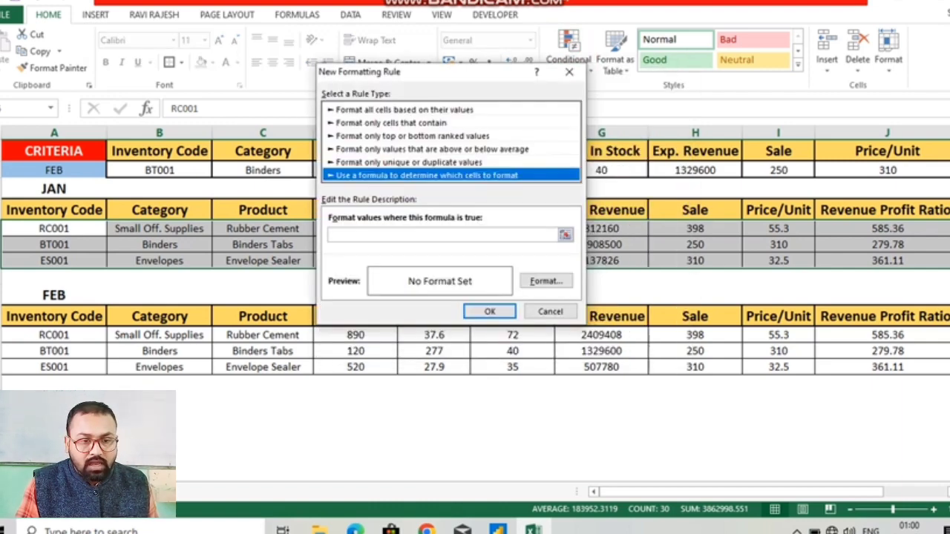
{"action": "left_click", "coordinate": [442, 235]}
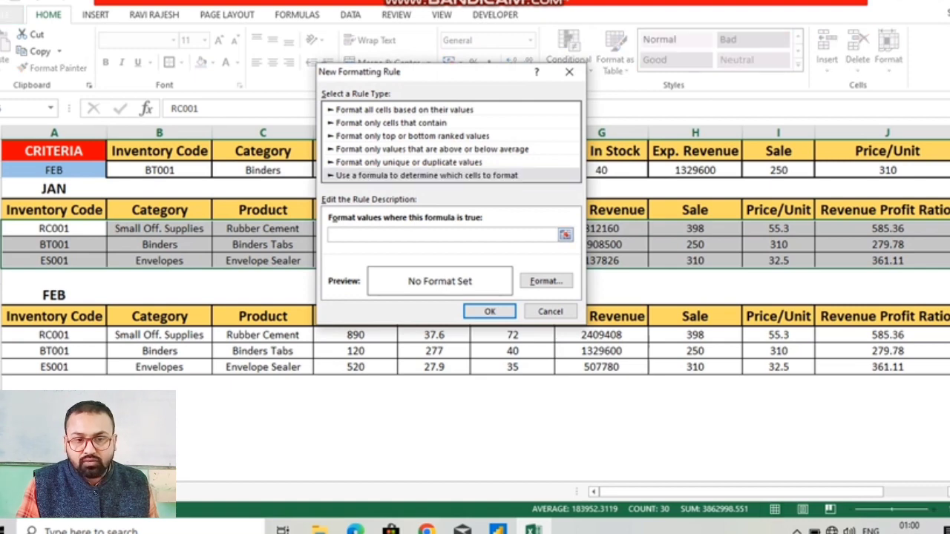
{"action": "left_click_drag", "start_coordinate": [439, 73], "coordinate": [684, 159]}
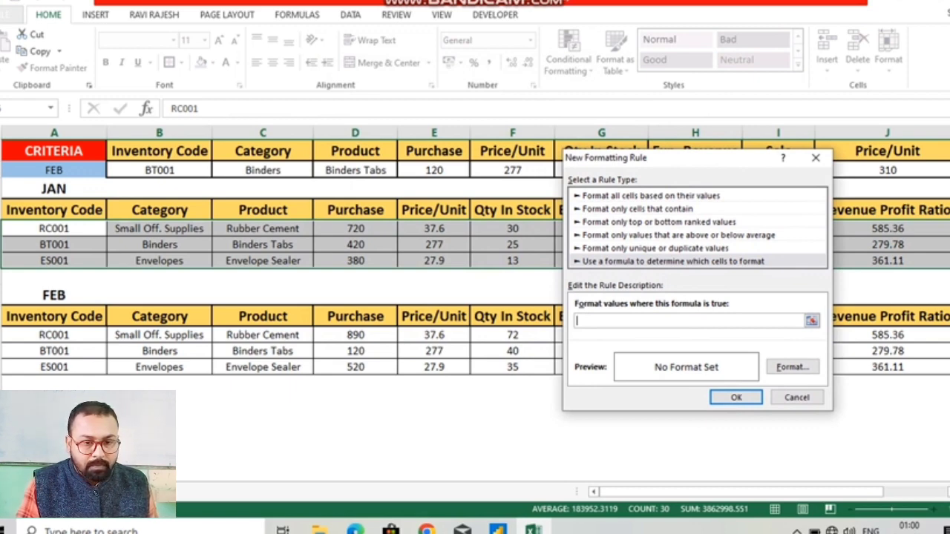
Enter the rule formula =$A5=$B$2 to match the JAN table's inventory codes against the selected code
{"action": "left_click", "coordinate": [54, 228]}
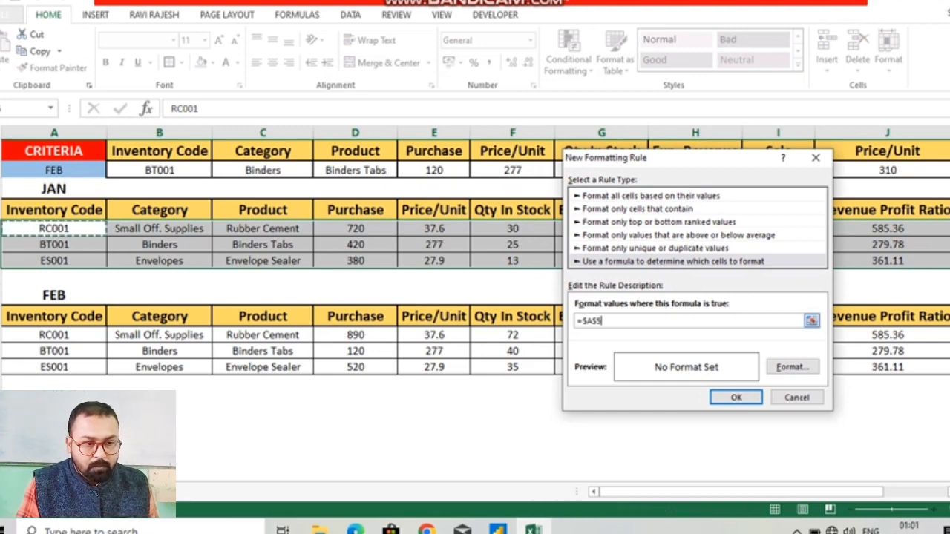
{"action": "left_click", "coordinate": [597, 321]}
{"action": "key", "text": "BackSpace"}
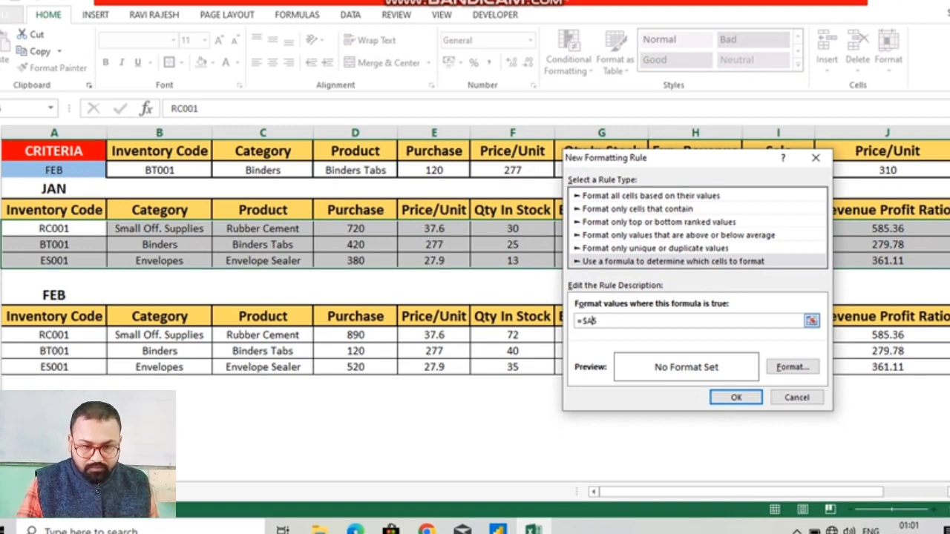
{"action": "type", "text": "="}
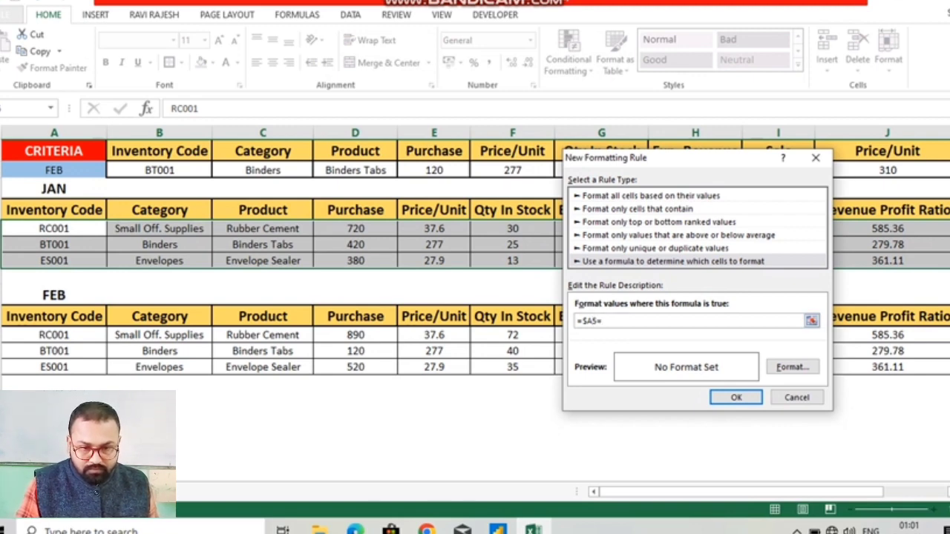
{"action": "left_click", "coordinate": [159, 170]}
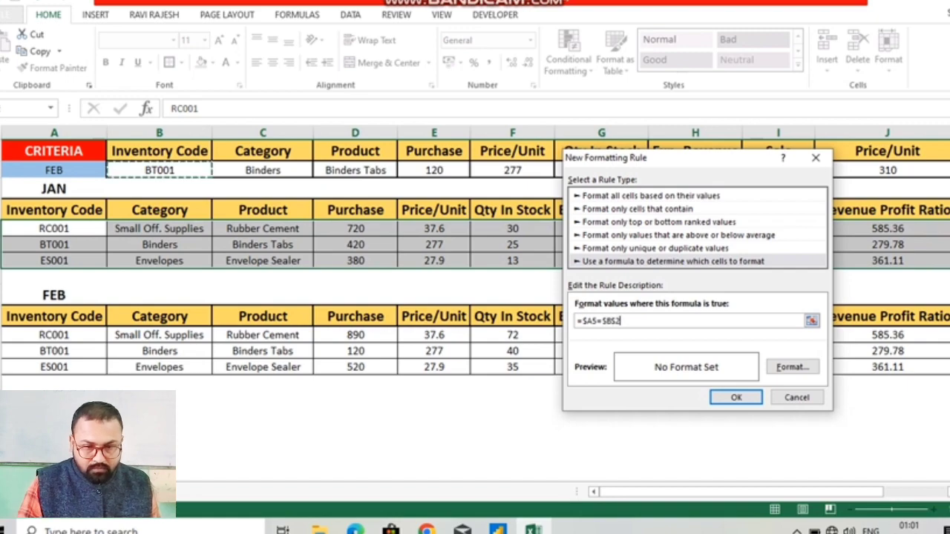
Set the rule's format to a green fill and apply the rule to the JAN data rows
{"action": "left_click", "coordinate": [791, 367]}
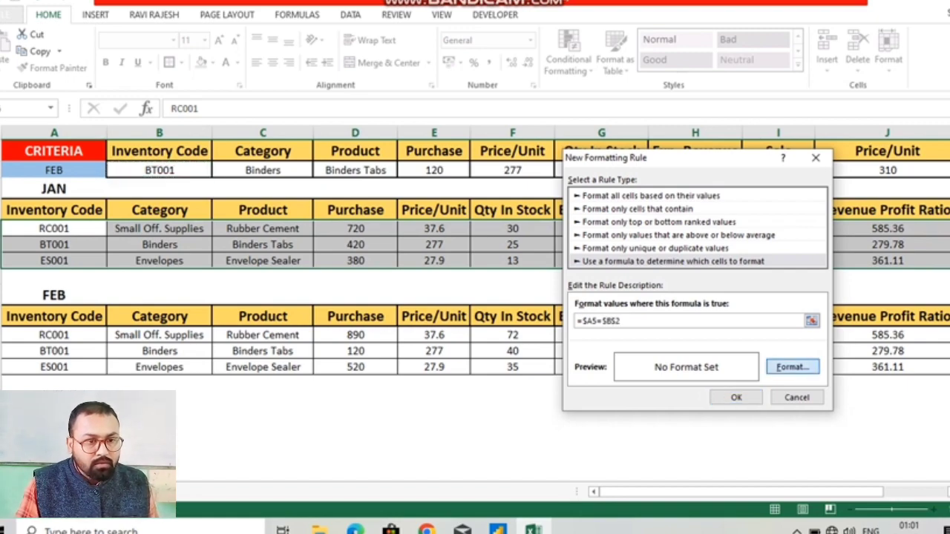
{"action": "left_click", "coordinate": [457, 35]}
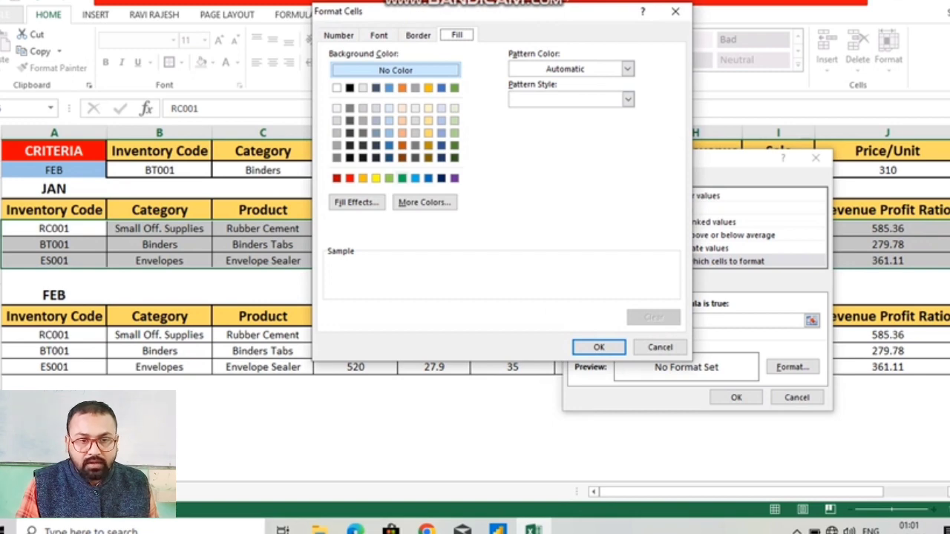
{"action": "left_click", "coordinate": [401, 178]}
{"action": "left_click", "coordinate": [598, 347]}
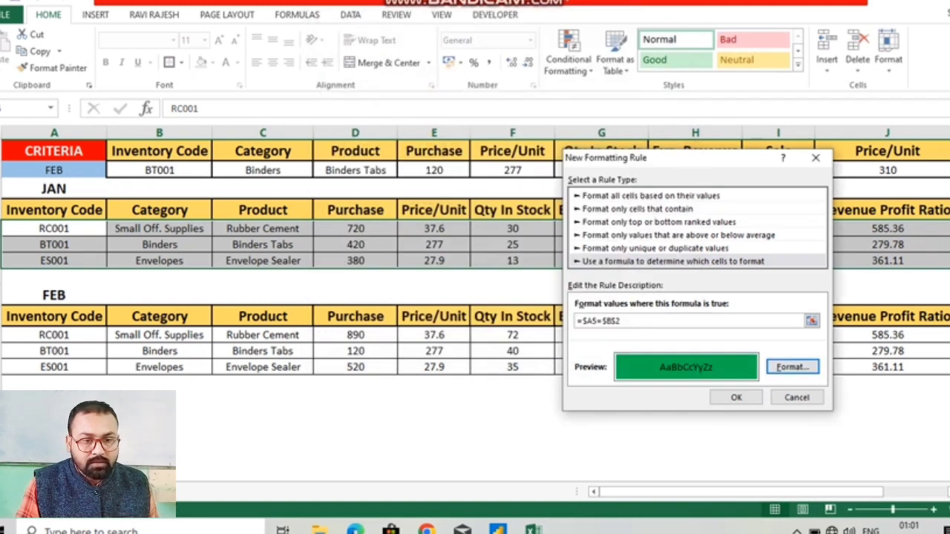
{"action": "left_click", "coordinate": [736, 397]}
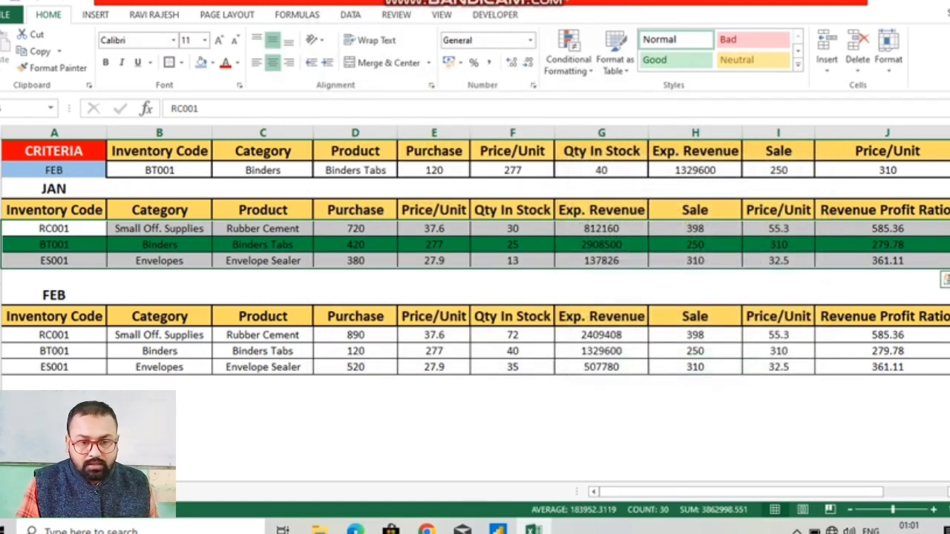
{"action": "left_click", "coordinate": [601, 456]}
Switch the CRITERIA dropdown in cell A2 to JAN
{"action": "left_click", "coordinate": [159, 170]}
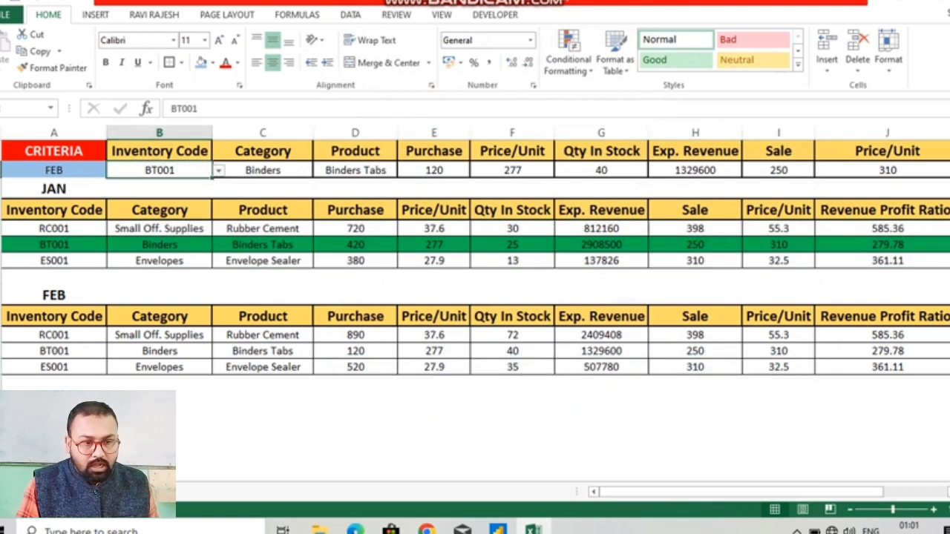
{"action": "left_click", "coordinate": [54, 171]}
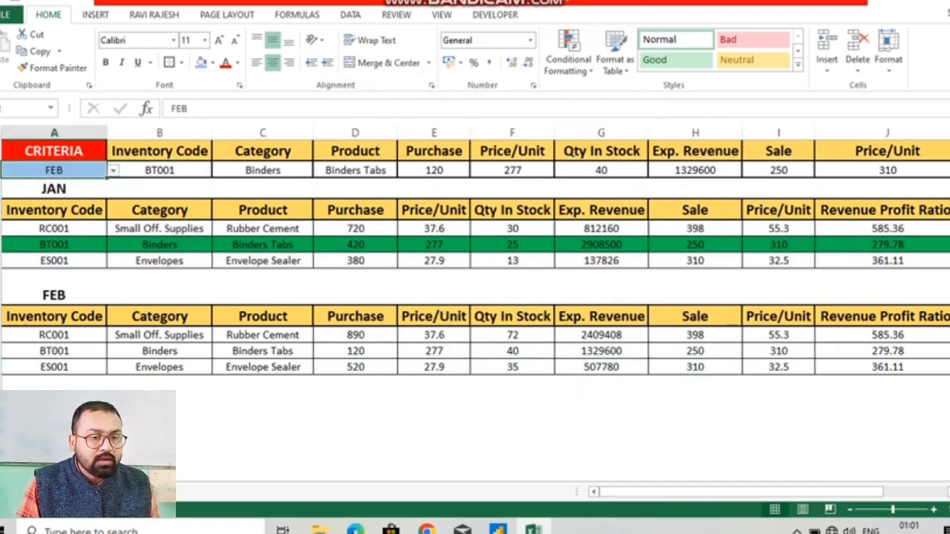
{"action": "left_click", "coordinate": [113, 171]}
{"action": "left_click", "coordinate": [54, 184]}
{"action": "left_click", "coordinate": [160, 171]}
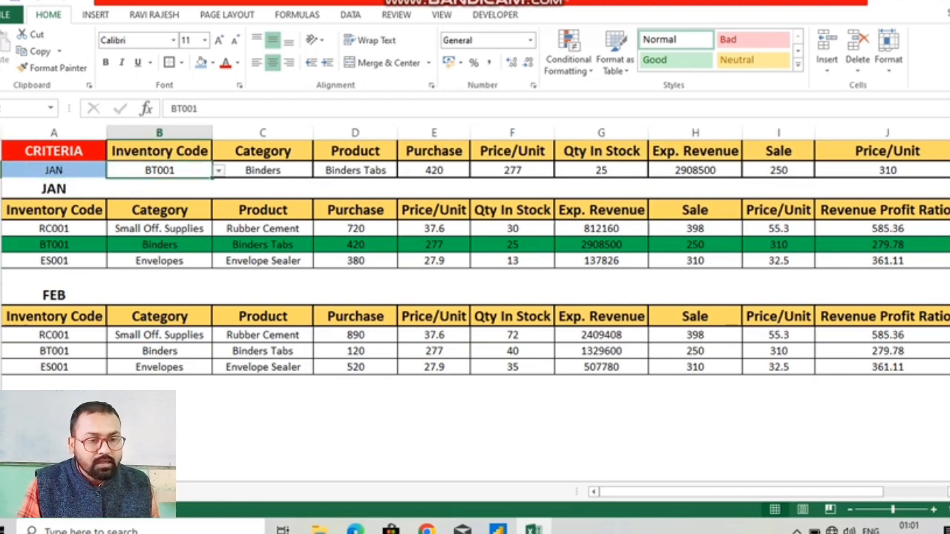
{"action": "left_click", "coordinate": [54, 260]}
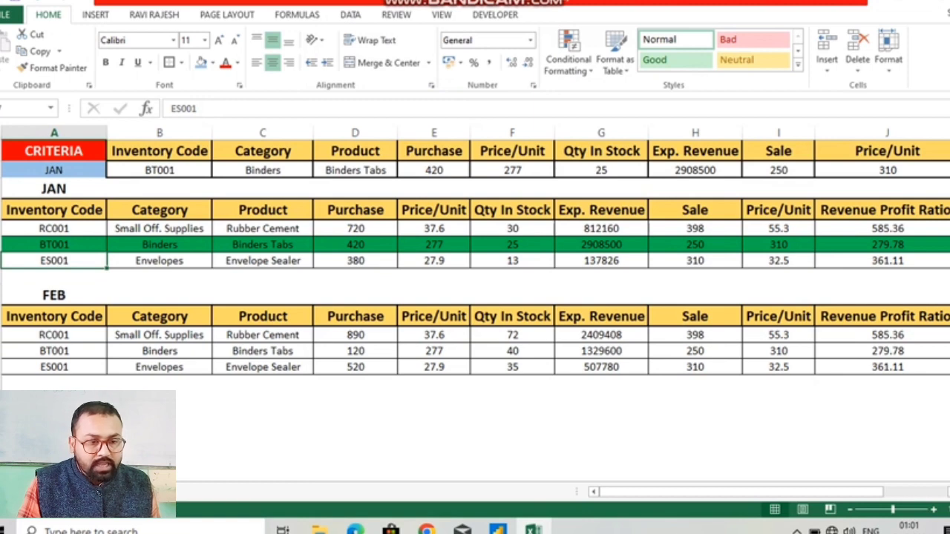
{"action": "left_click", "coordinate": [213, 62]}
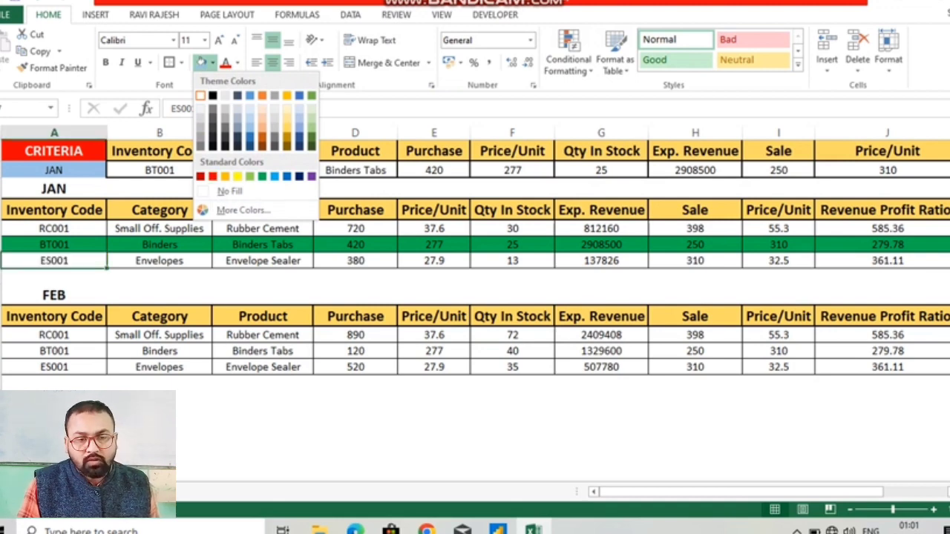
{"action": "key", "text": "Escape"}
Choose ES001 from the Inventory Code dropdown in cell B2 to test the row highlighting in the JAN table
{"action": "left_click", "coordinate": [159, 170]}
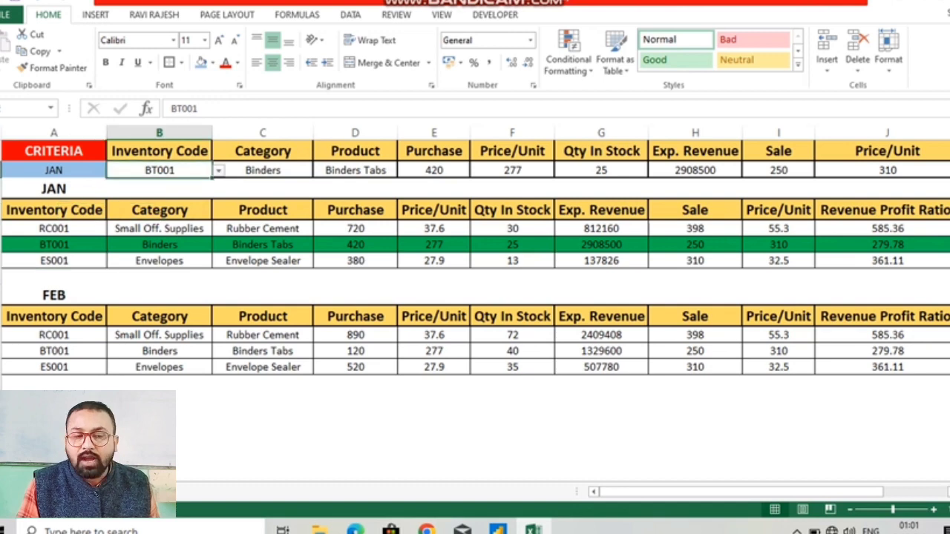
{"action": "key", "text": "alt+Down"}
{"action": "key", "text": "Down"}
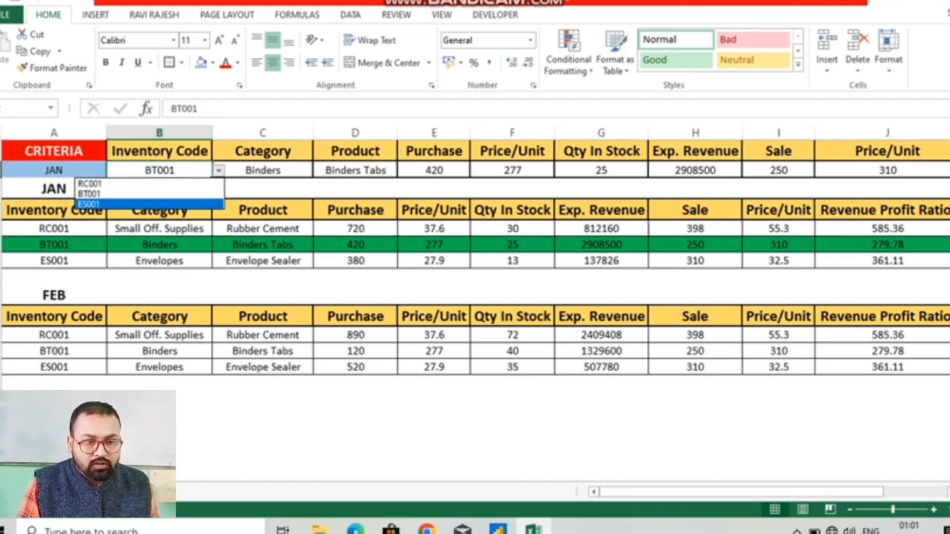
{"action": "key", "text": "Return"}
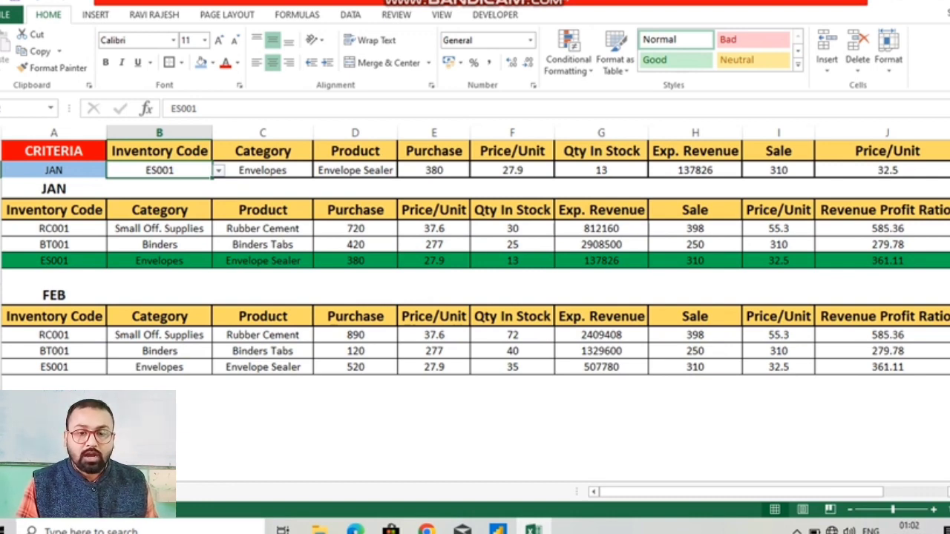
{"action": "left_click", "coordinate": [354, 421]}
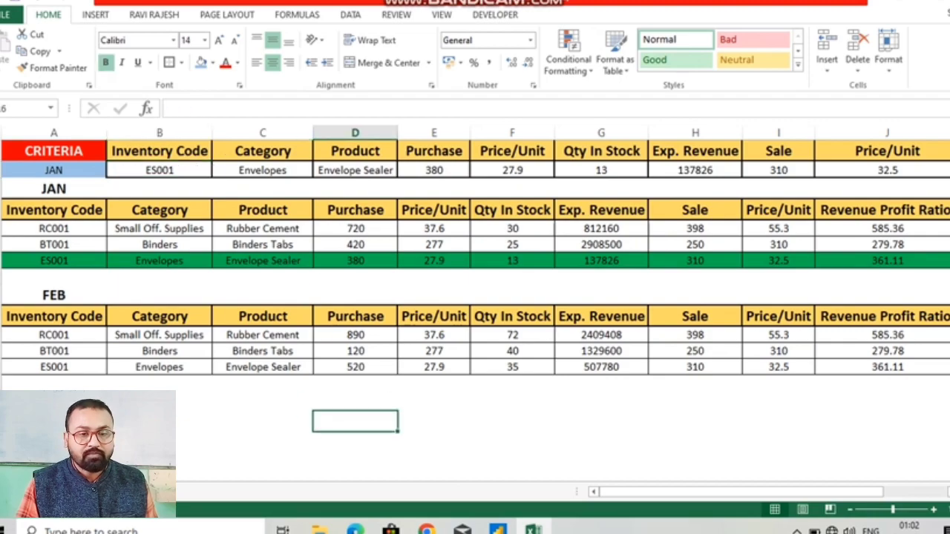